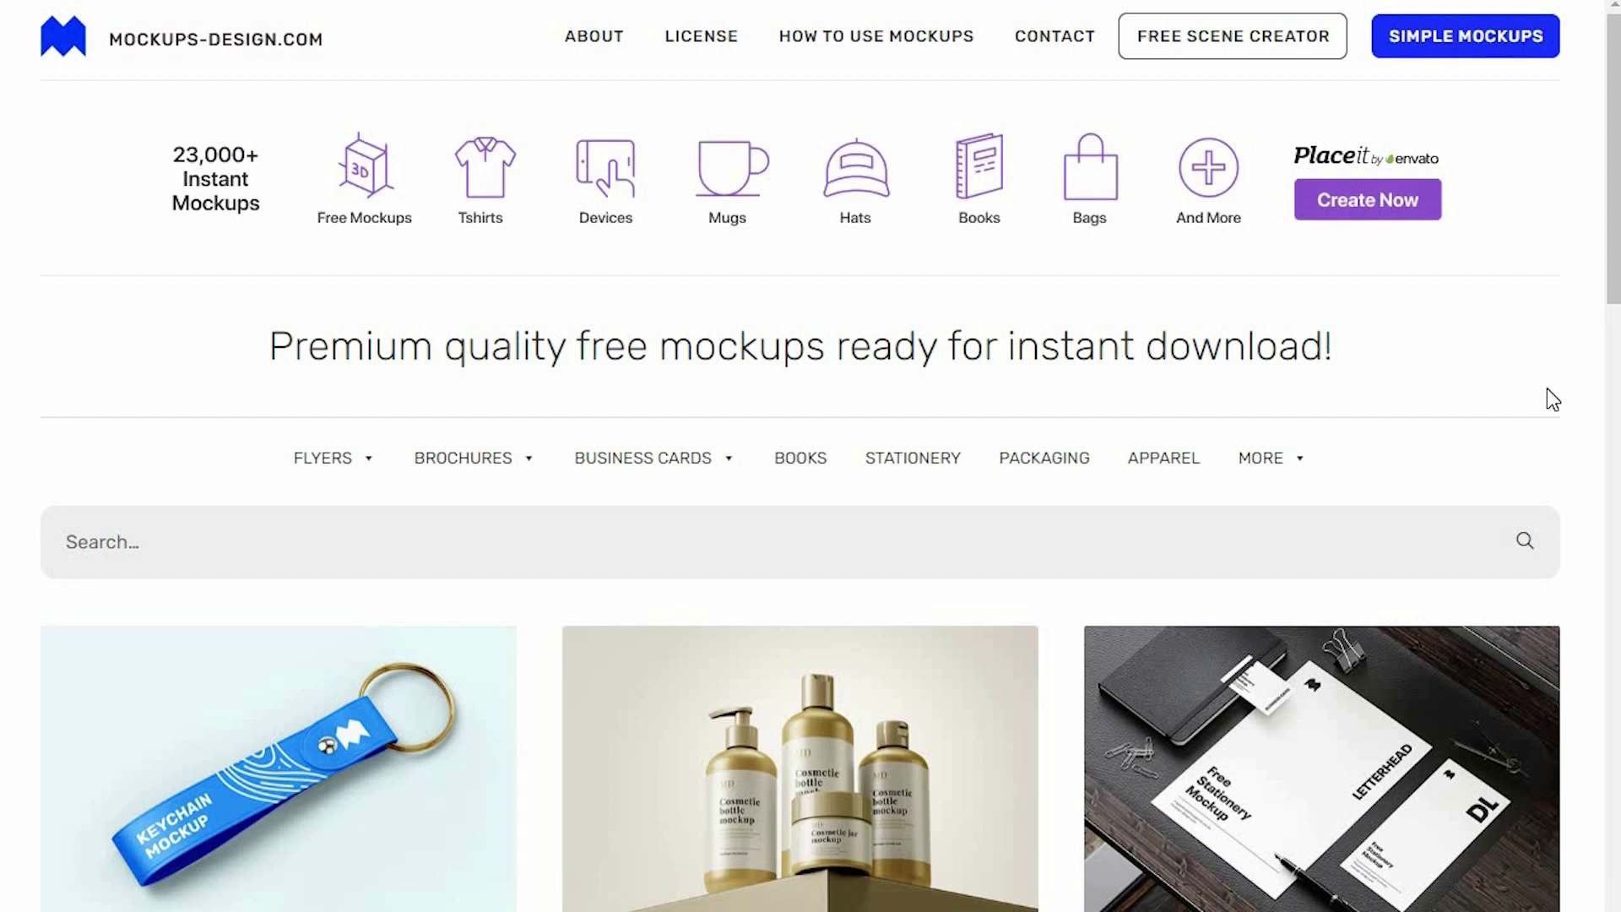
Scroll through the free mockup cards to reach the Free wooden wine box mockup page.
{"action": "left_click_drag", "start_coordinate": [1614, 247], "coordinate": [1614, 362]}
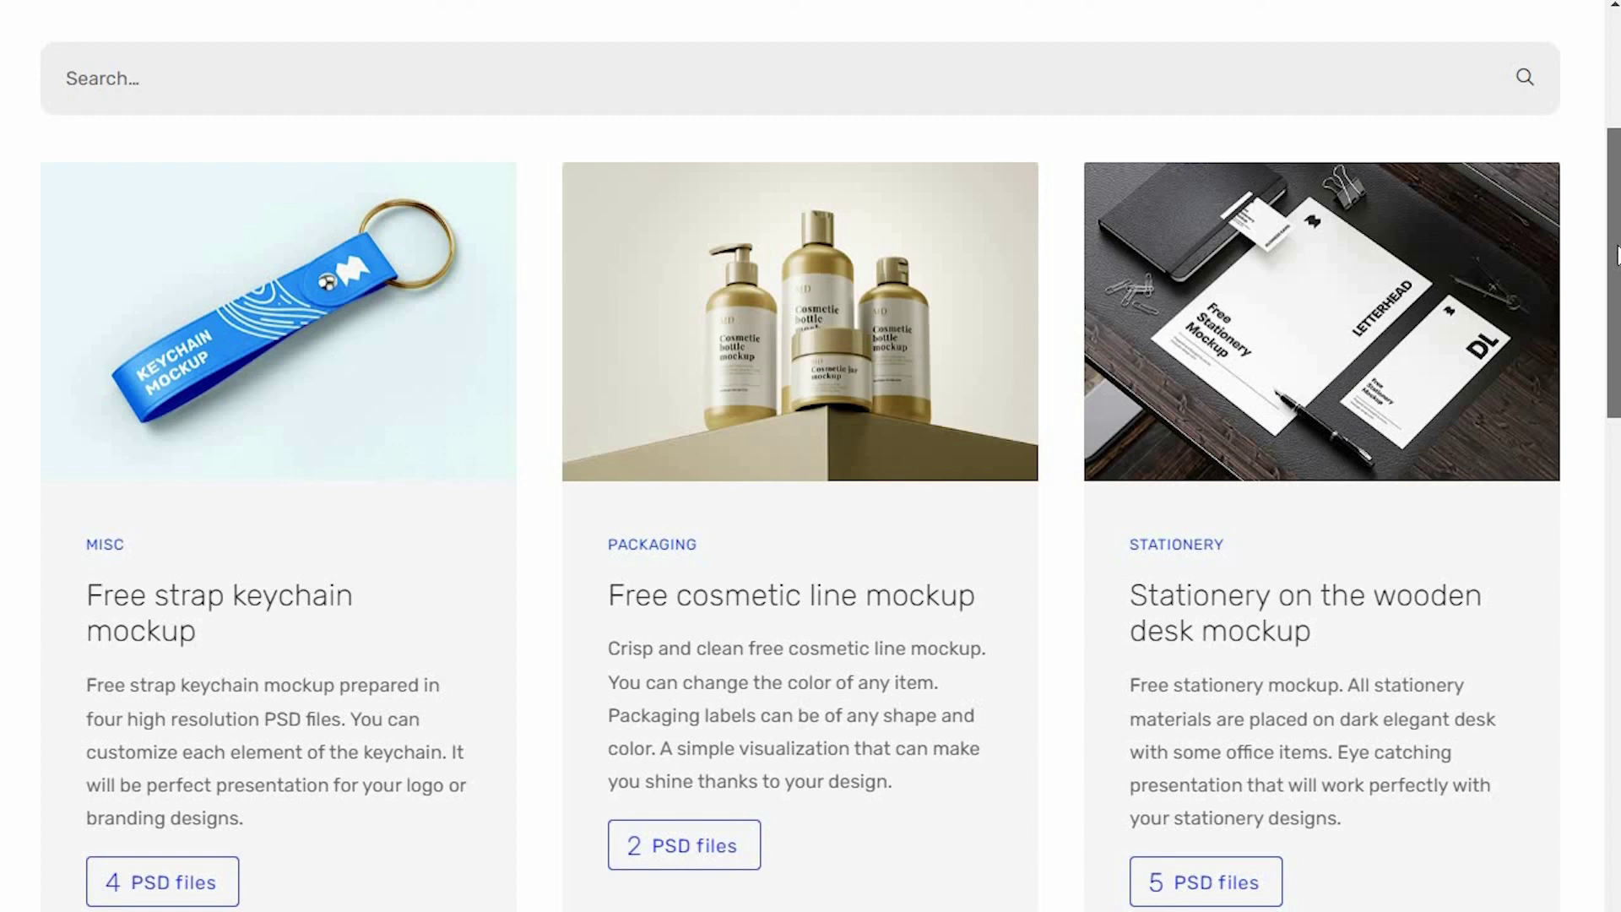
{"action": "scroll", "coordinate": [518, 261], "scroll_direction": "down", "scroll_amount": 1}
{"action": "scroll", "coordinate": [1096, 387], "scroll_direction": "down", "scroll_amount": 10}
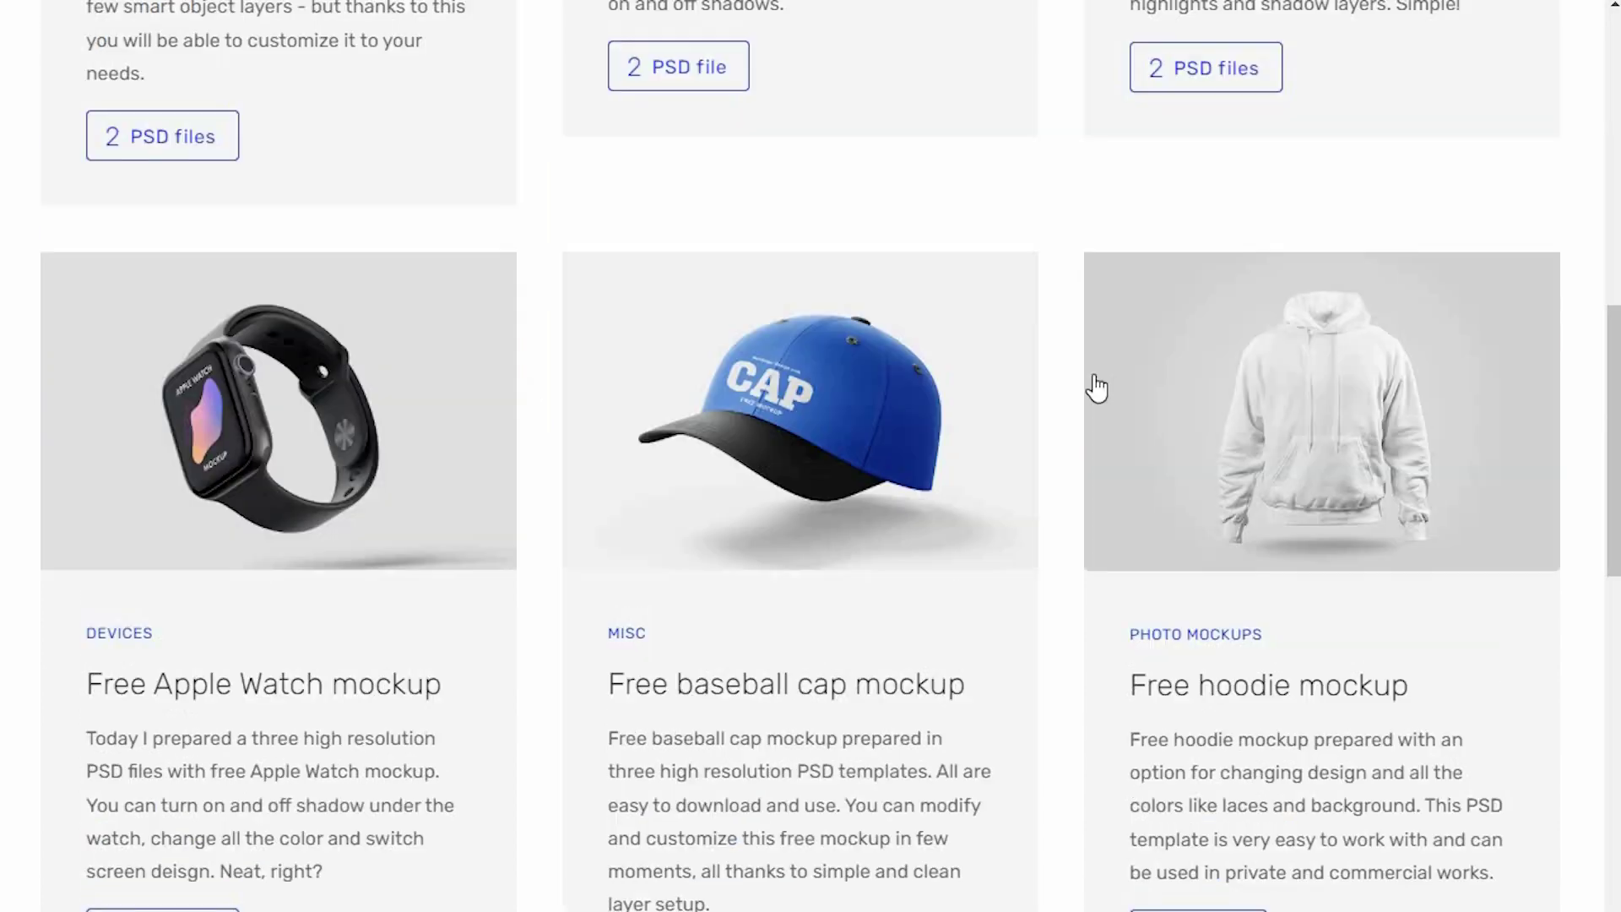
{"action": "scroll", "coordinate": [1097, 388], "scroll_direction": "down", "scroll_amount": 9}
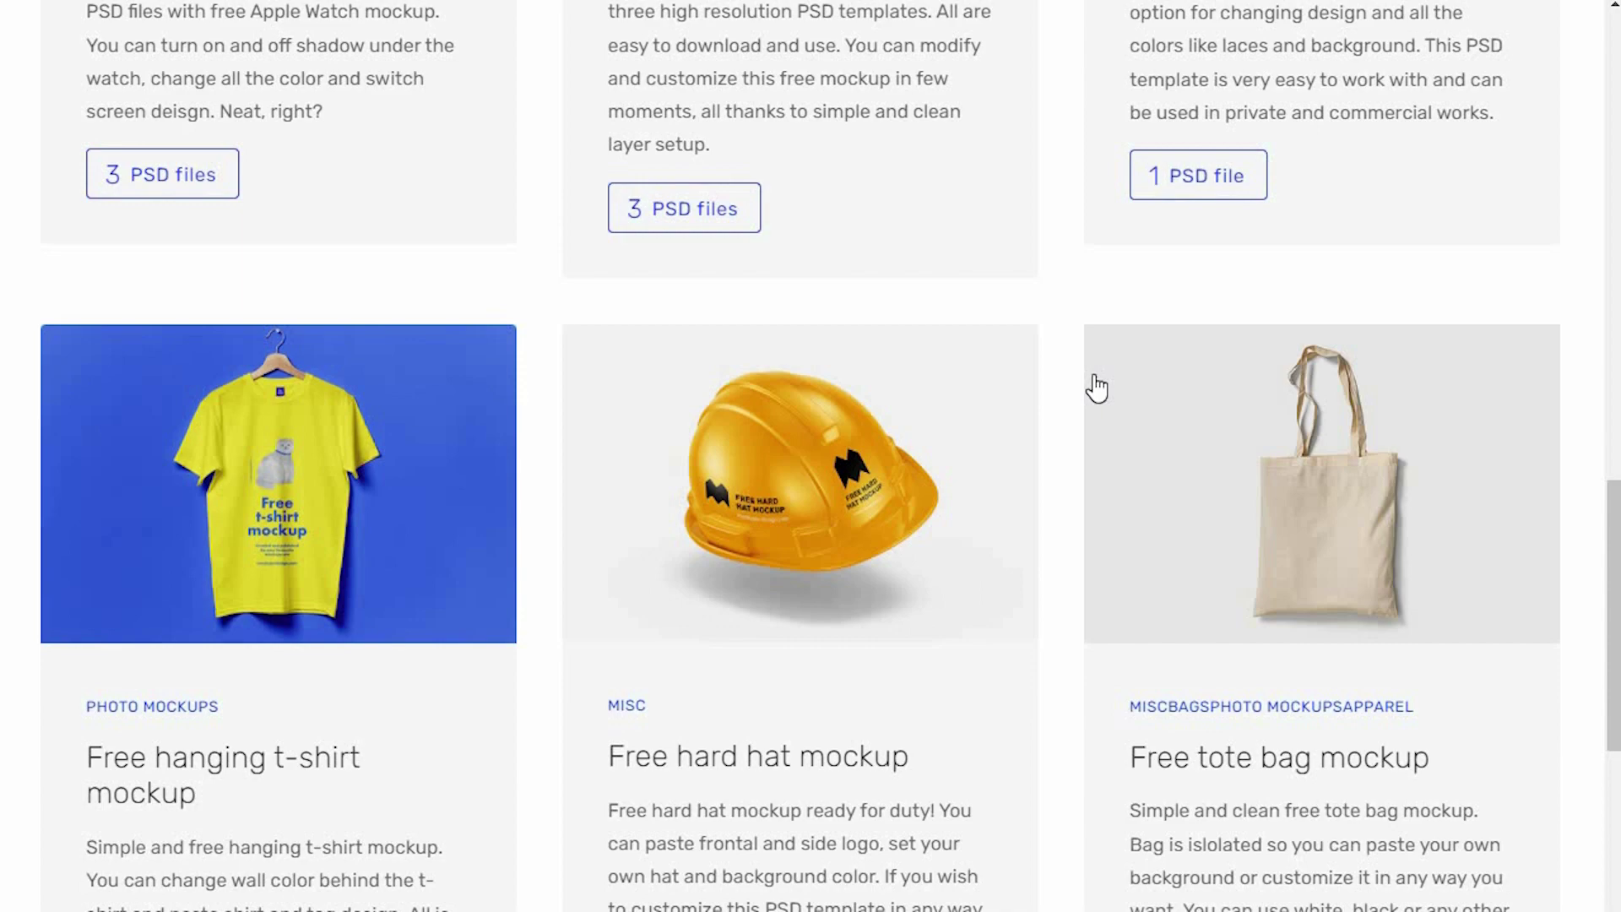
{"action": "scroll", "coordinate": [1097, 389], "scroll_direction": "down", "scroll_amount": 9}
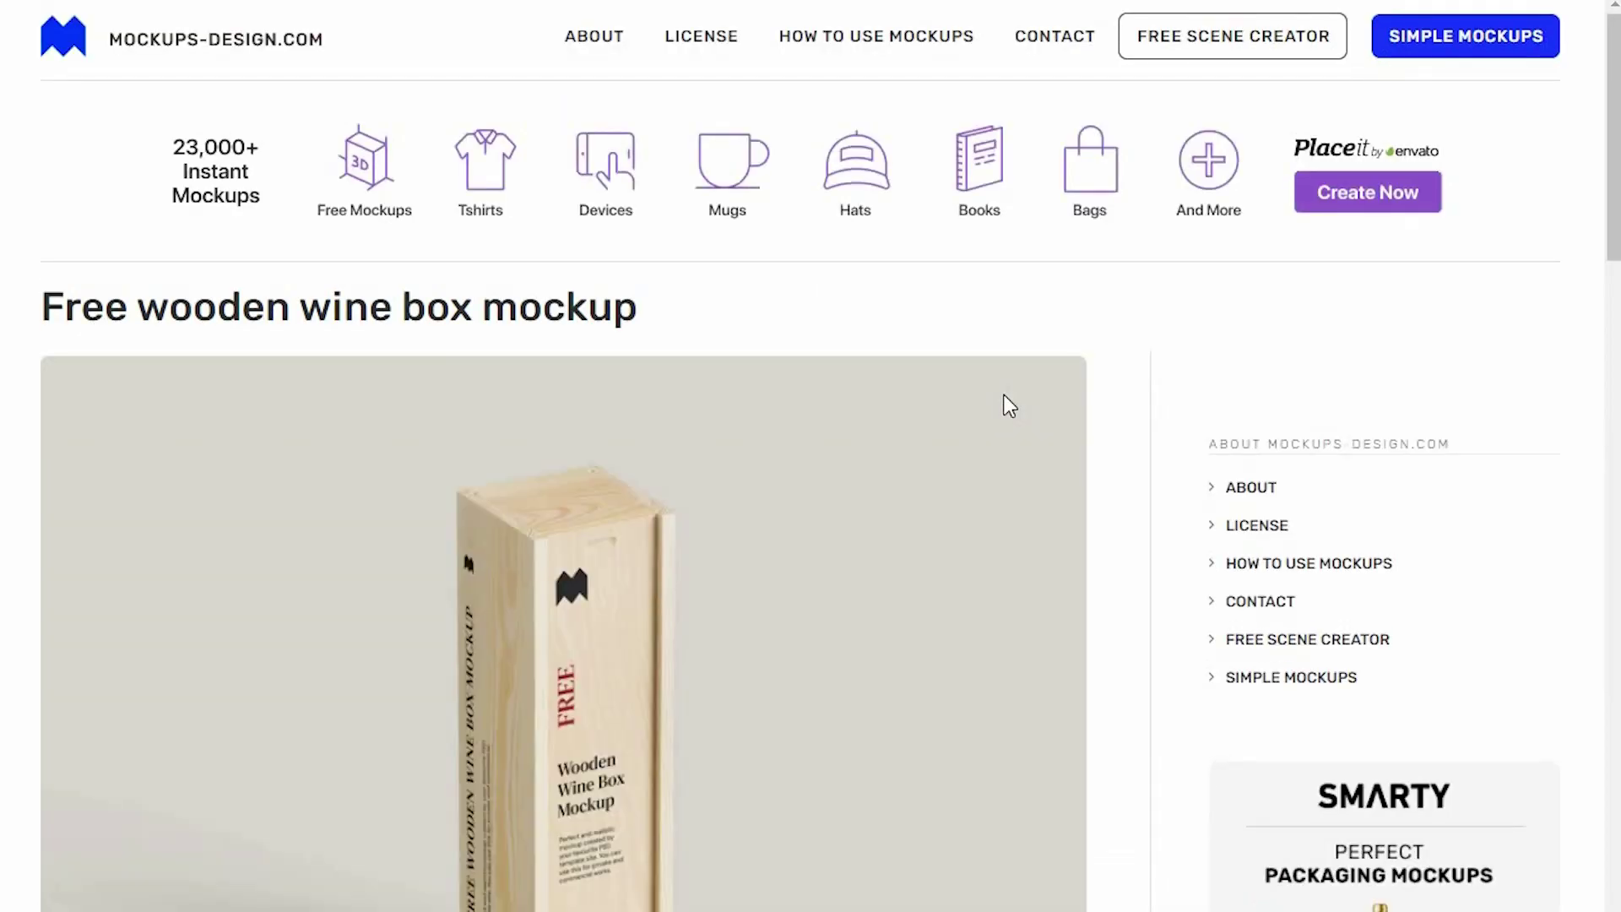
Scroll past the wine box mockup's images and description and download it.
{"action": "scroll", "coordinate": [1005, 395], "scroll_direction": "down", "scroll_amount": 13}
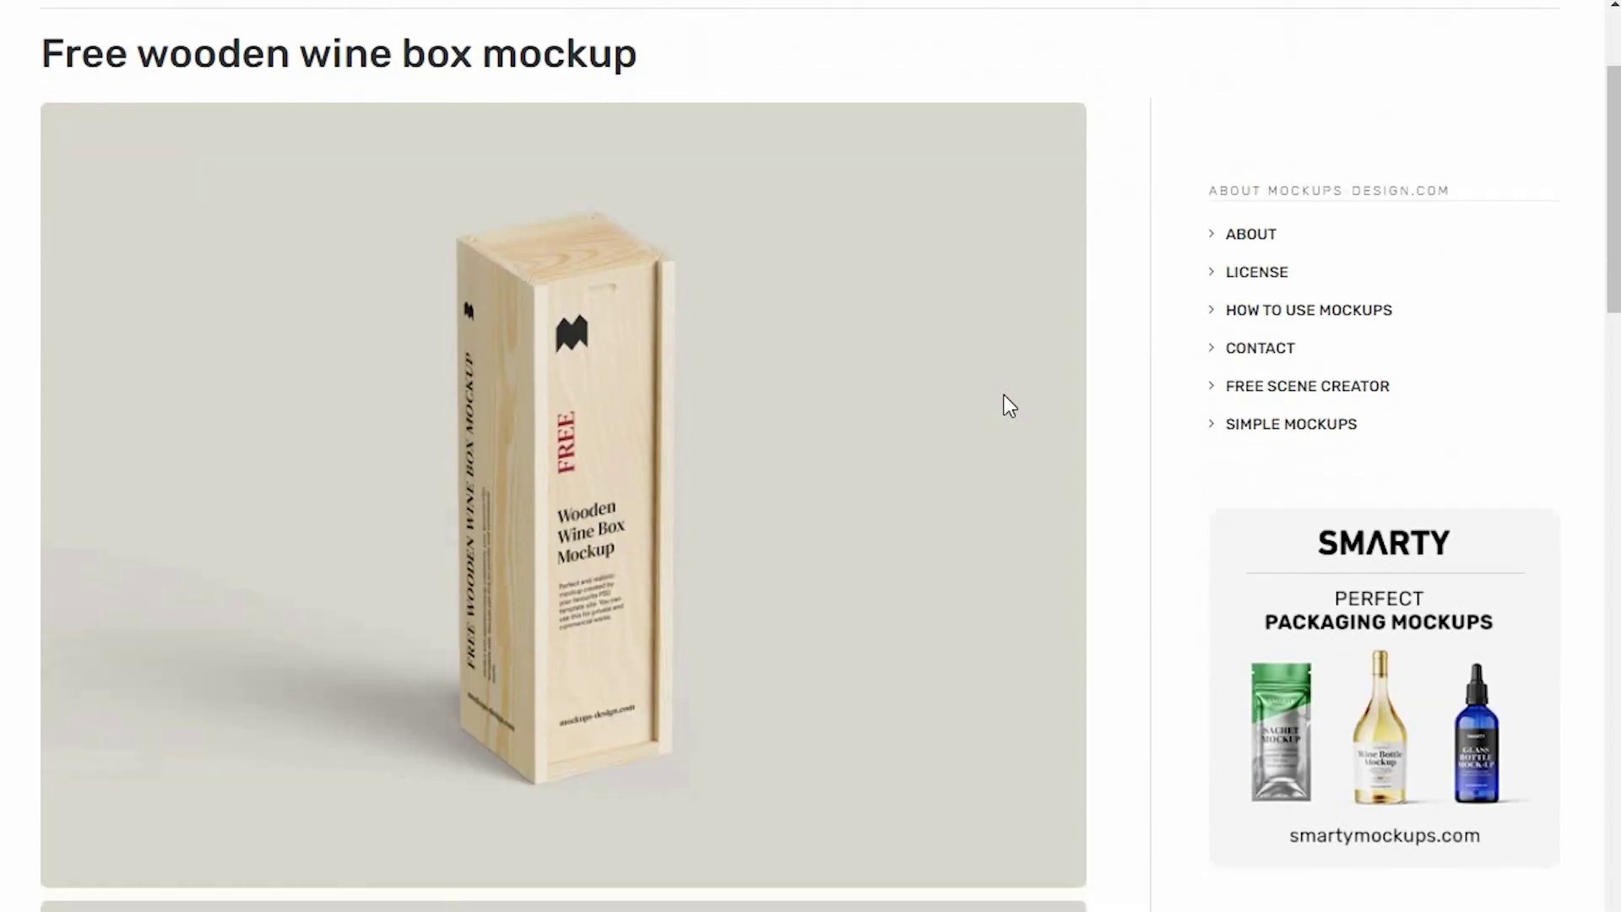
{"action": "scroll", "coordinate": [1010, 405], "scroll_direction": "down", "scroll_amount": 15}
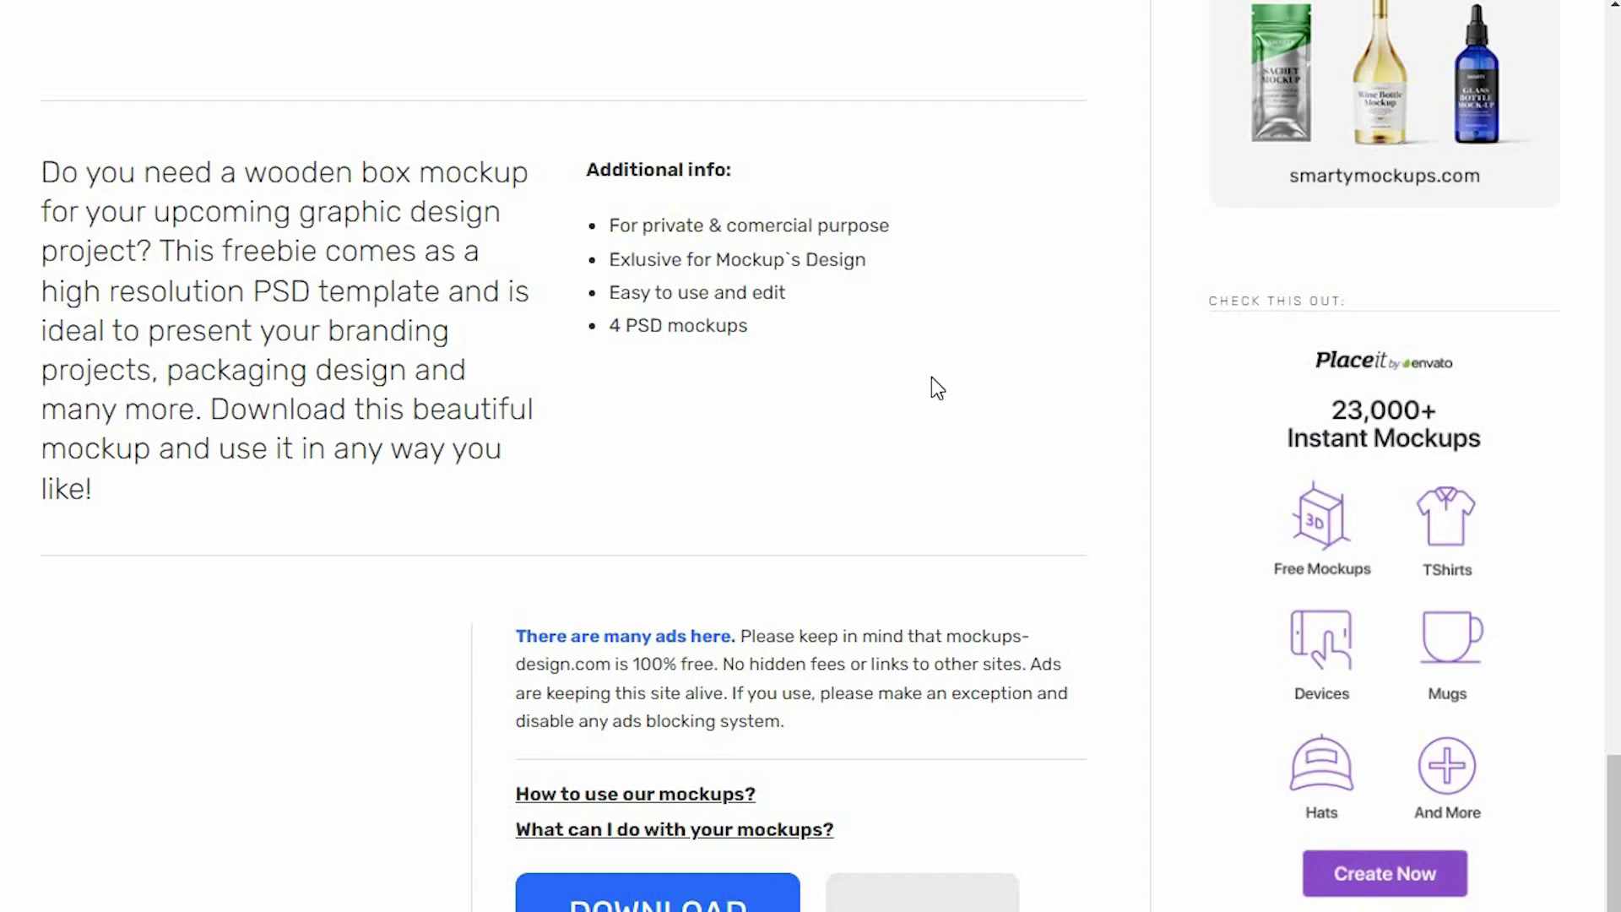
{"action": "scroll", "coordinate": [1056, 557], "scroll_direction": "up", "scroll_amount": 5}
{"action": "scroll", "coordinate": [1055, 558], "scroll_direction": "down", "scroll_amount": 13}
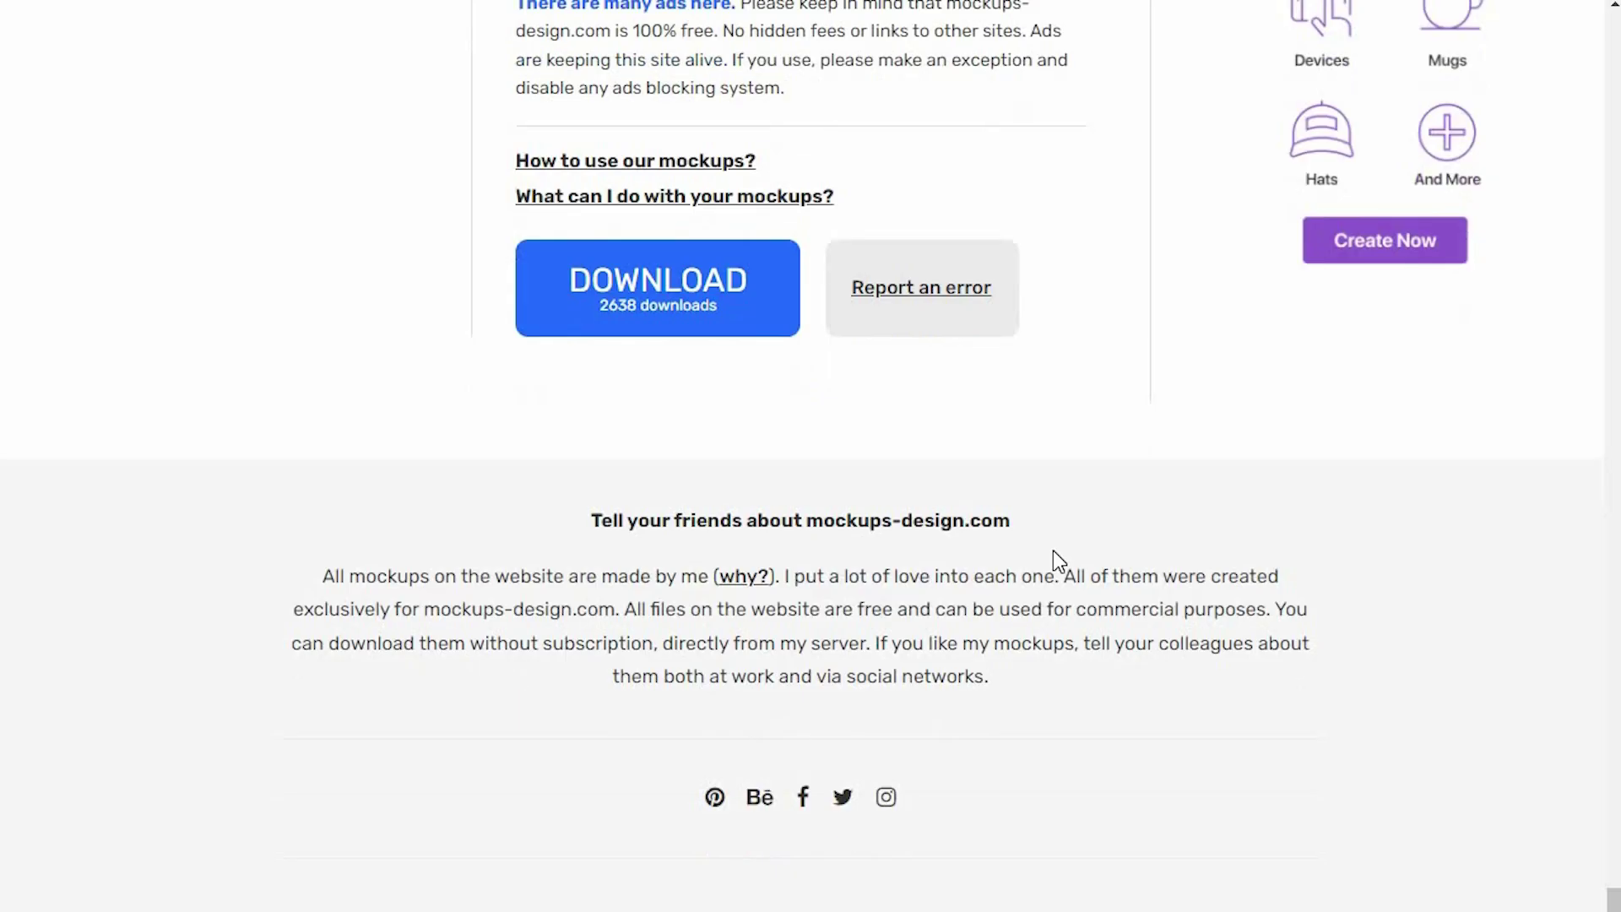
{"action": "scroll", "coordinate": [1056, 557], "scroll_direction": "up", "scroll_amount": 4}
{"action": "left_click", "coordinate": [640, 681]}
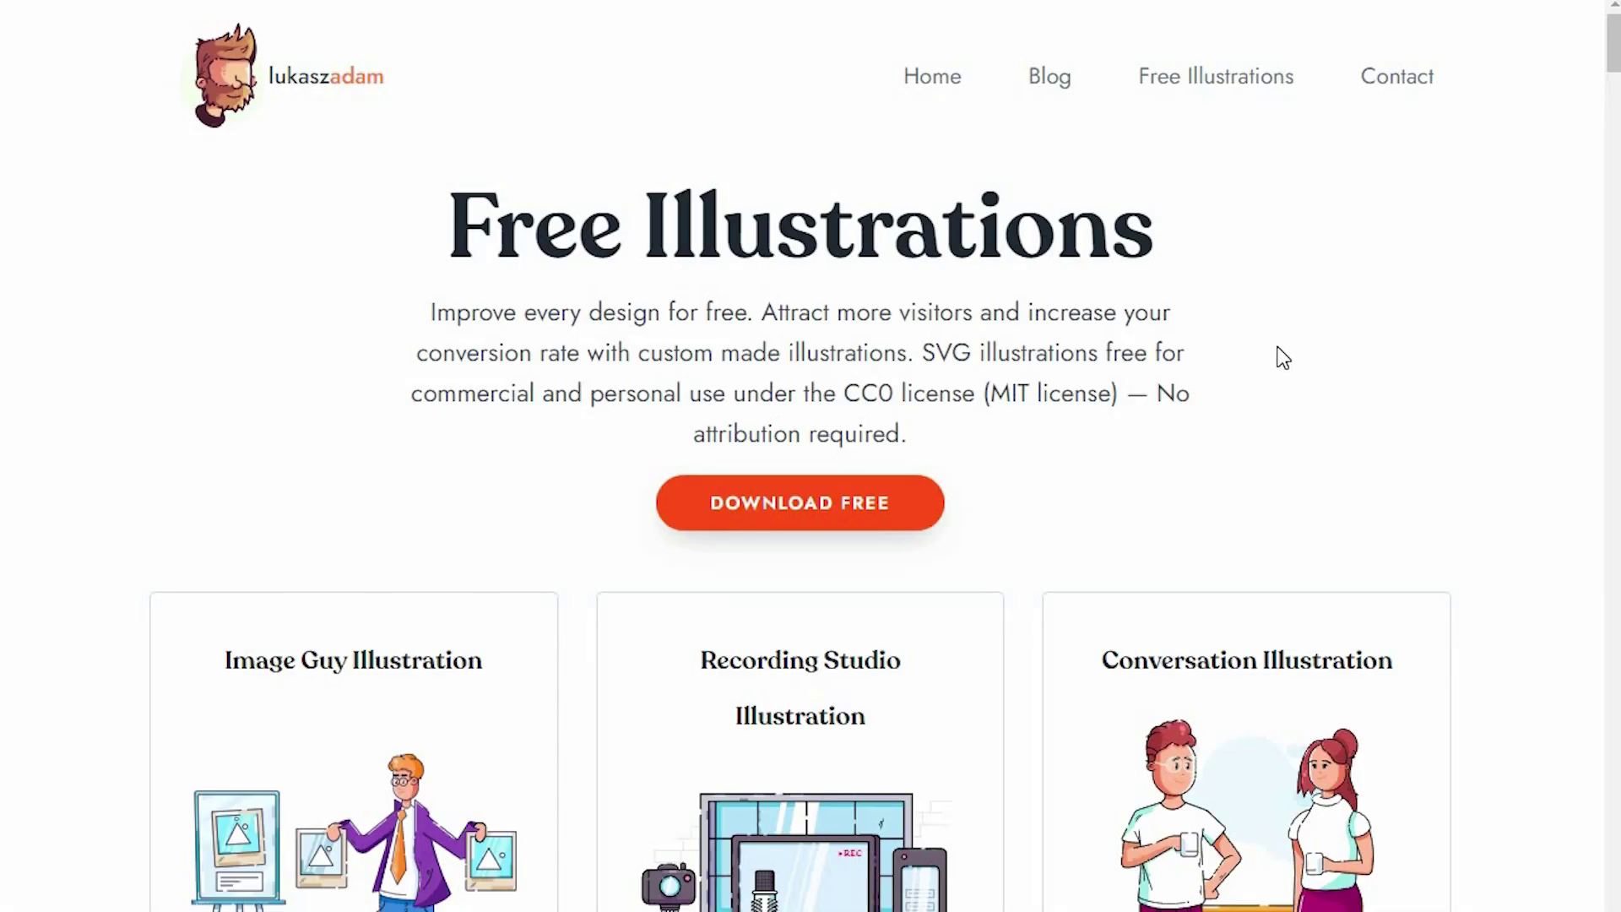
Browse the lukaszadam.com illustration cards, then choose DOWNLOAD FREE for the whole collection.
{"action": "scroll", "coordinate": [904, 583], "scroll_direction": "down", "scroll_amount": 15}
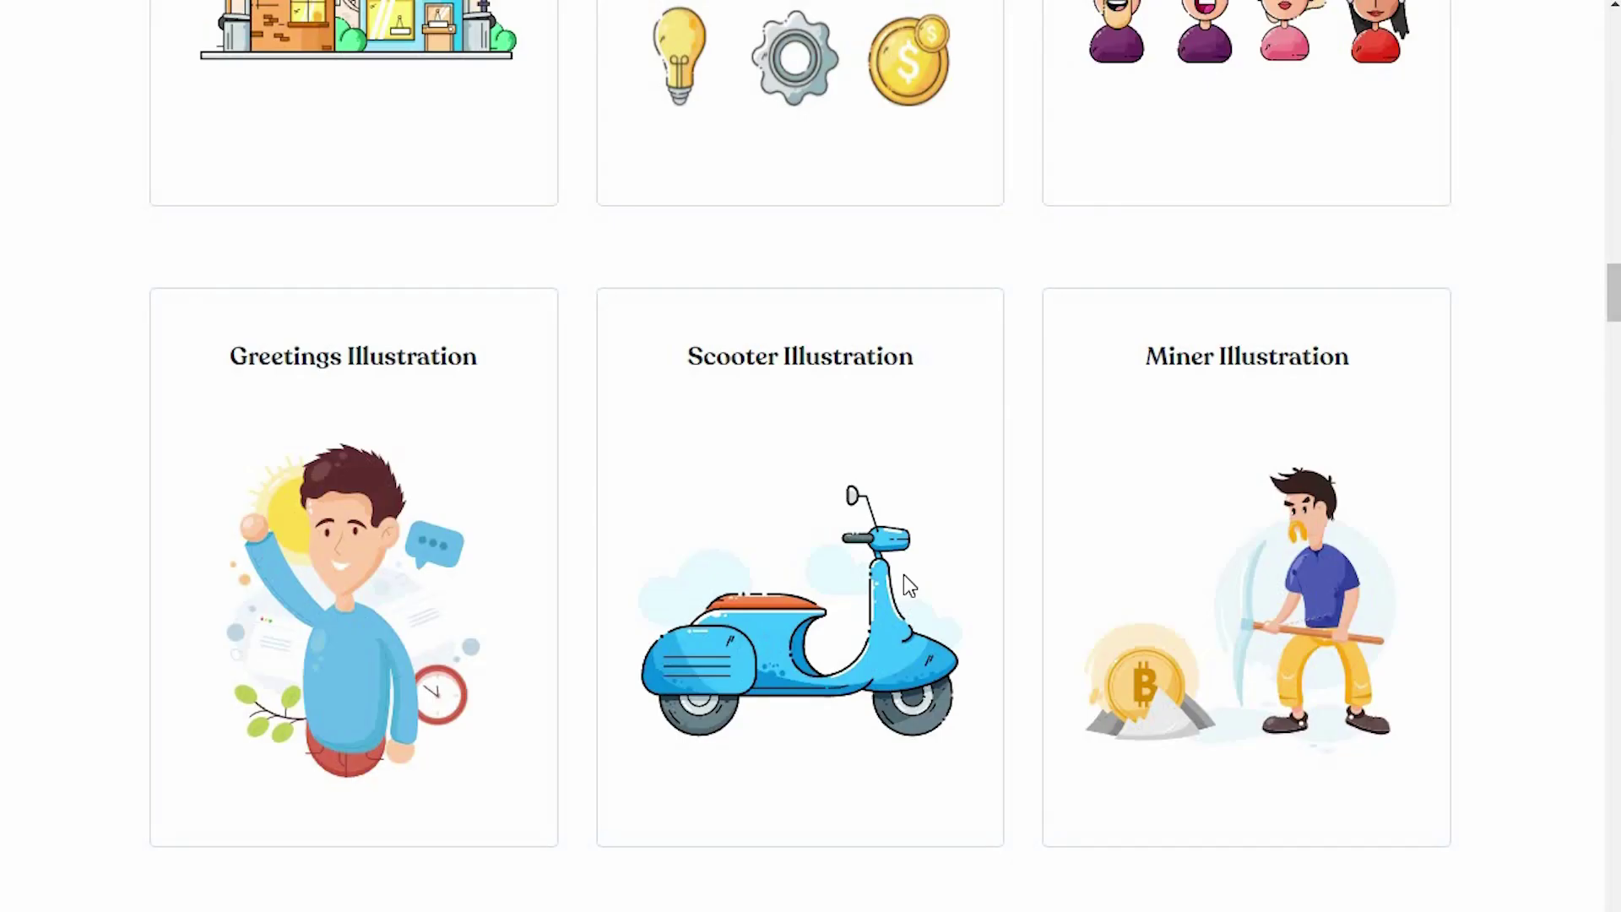
{"action": "scroll", "coordinate": [903, 574], "scroll_direction": "down", "scroll_amount": 20}
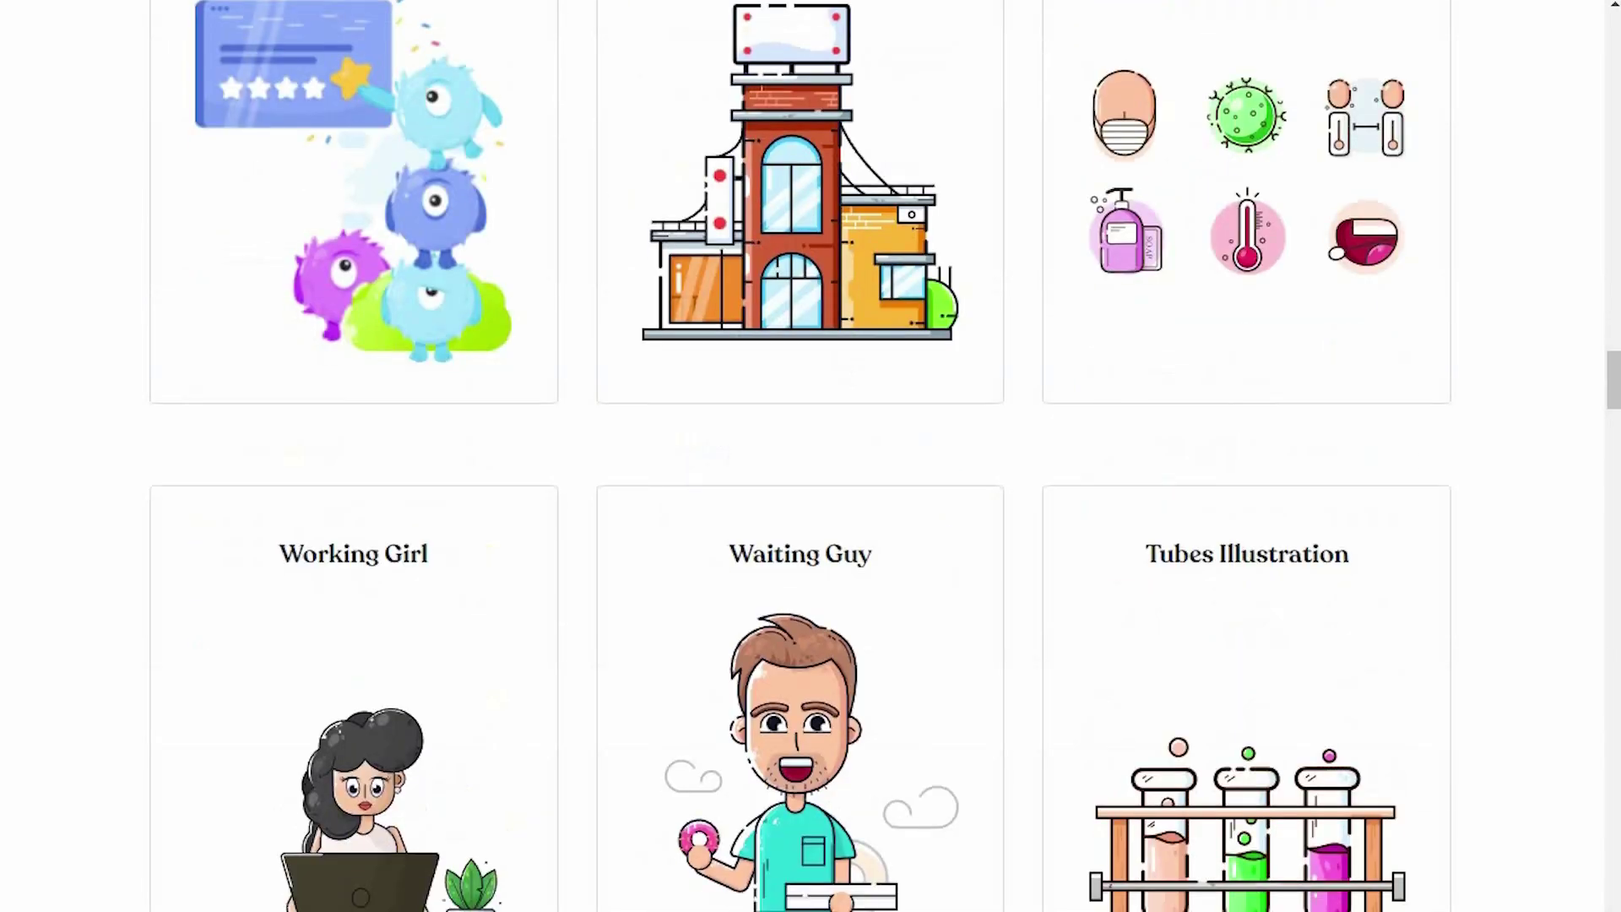
{"action": "scroll", "coordinate": [753, 626], "scroll_direction": "up", "scroll_amount": 20}
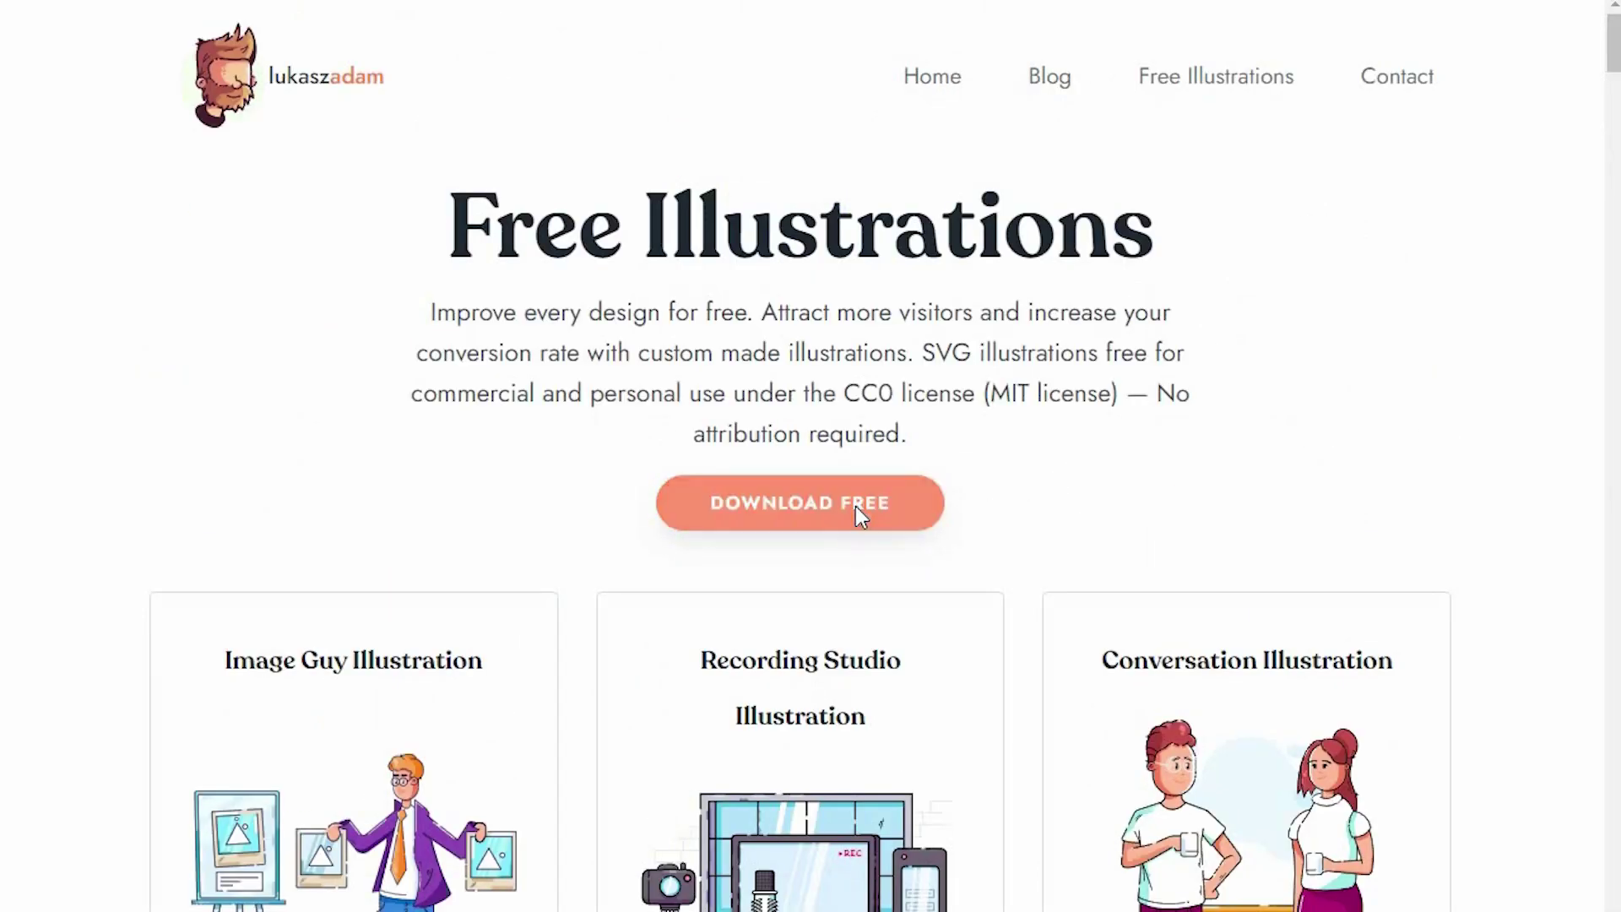
{"action": "left_click", "coordinate": [861, 511]}
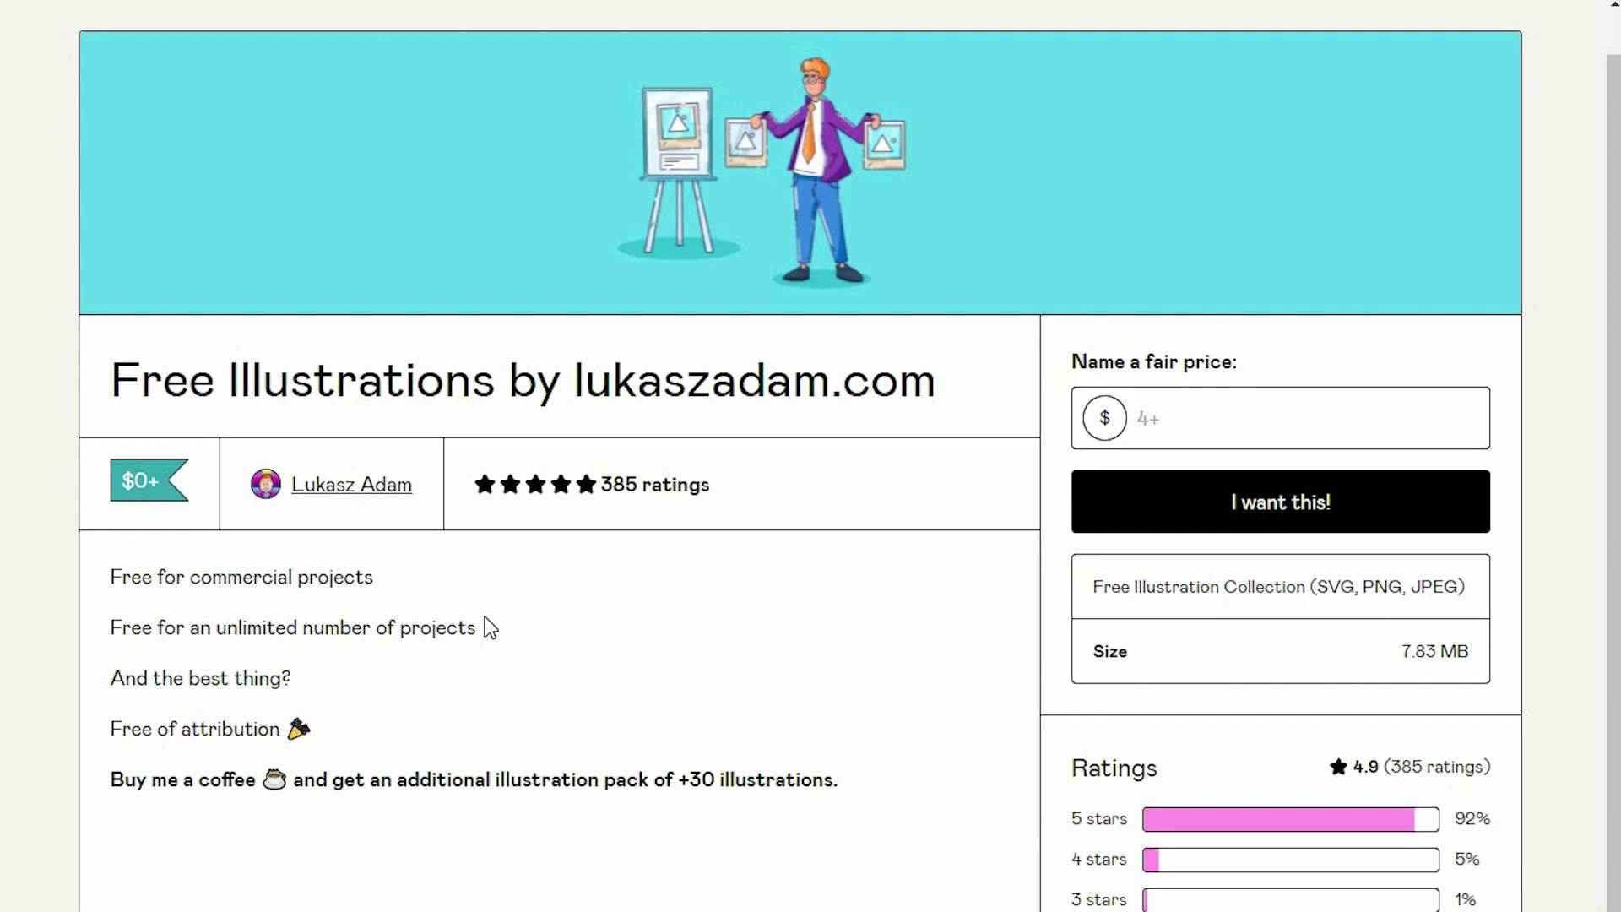
Enter a fair price of 0 and claim the Free Illustrations collection.
{"action": "left_click", "coordinate": [1150, 433]}
{"action": "type", "text": "0"}
{"action": "left_click", "coordinate": [1219, 505]}
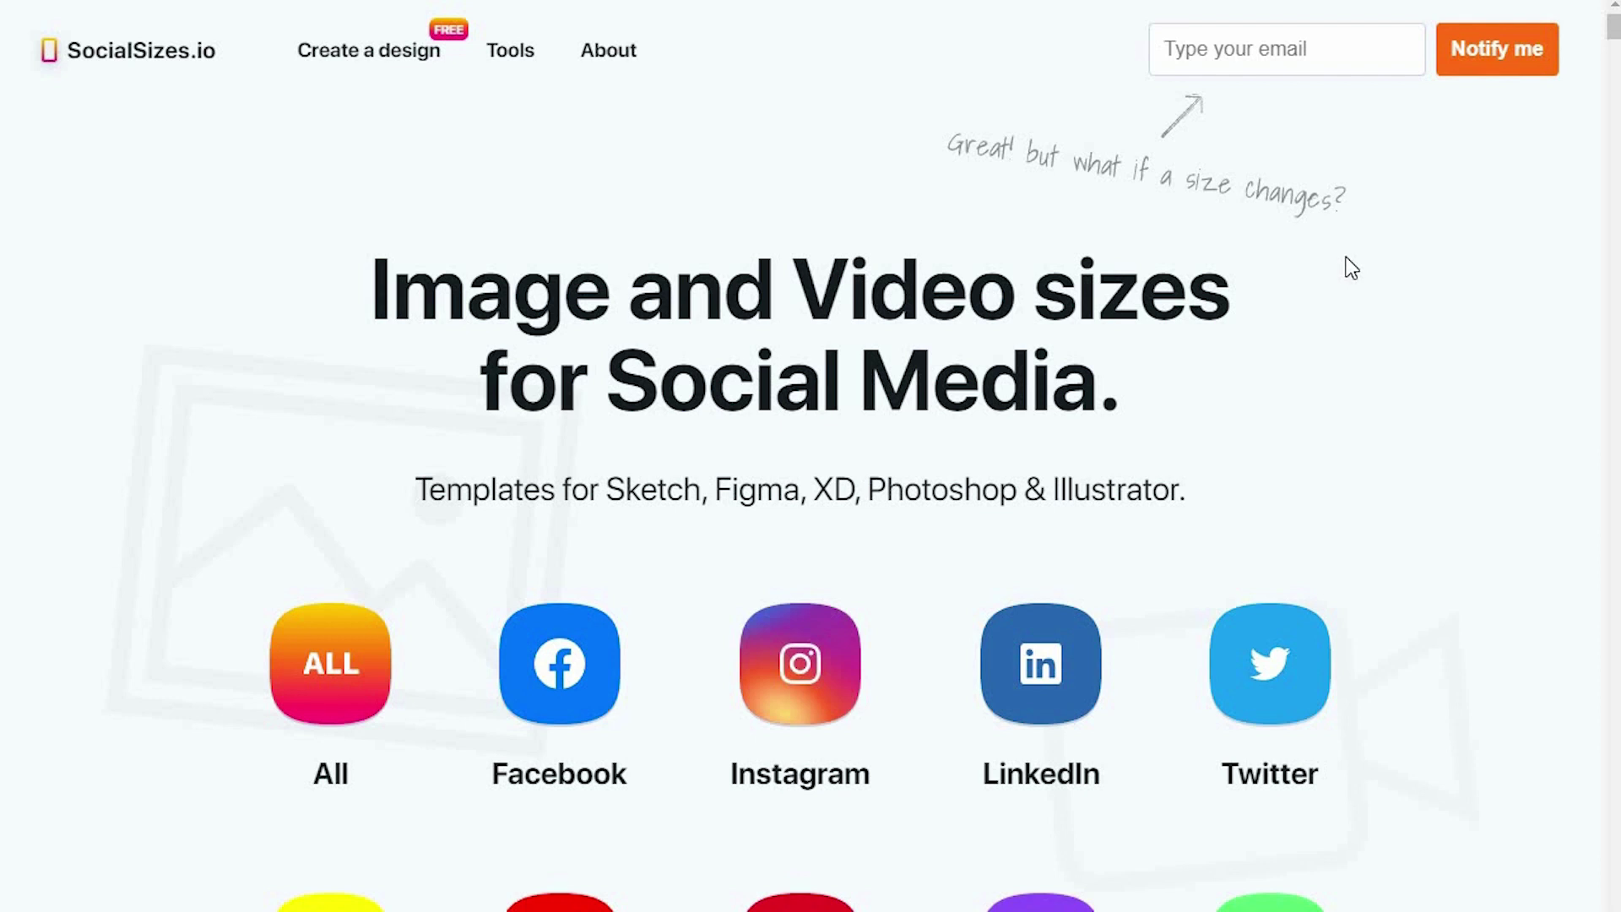
Scroll the SocialSizes.io platform grid and jump to the Instagram sizes page.
{"action": "scroll", "coordinate": [1351, 268], "scroll_direction": "down", "scroll_amount": 5}
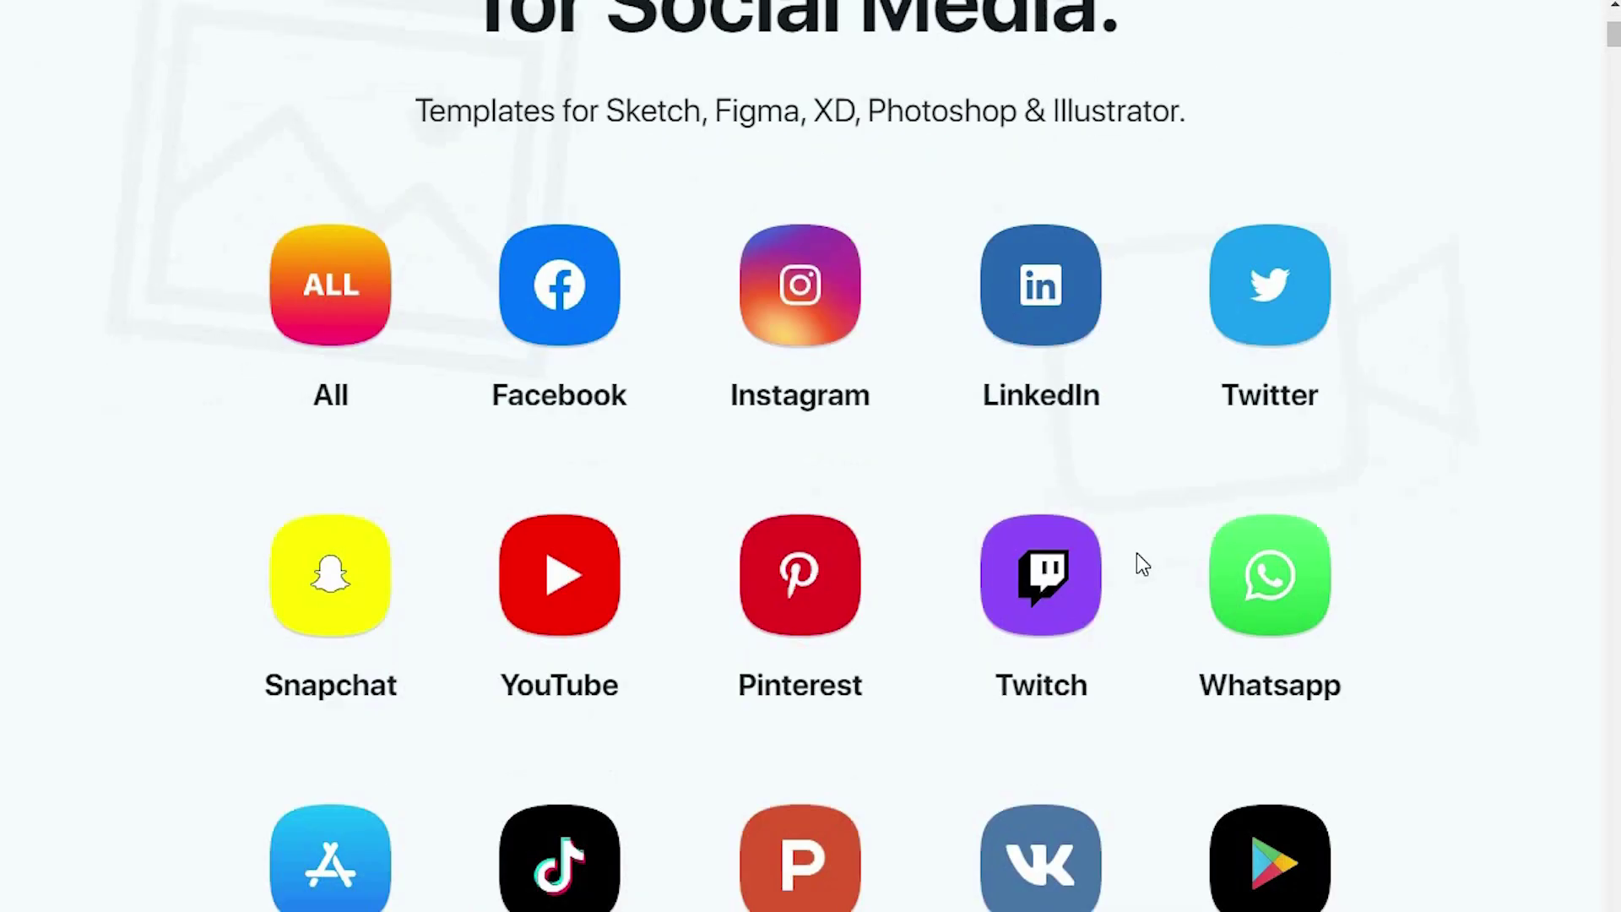
{"action": "scroll", "coordinate": [462, 768], "scroll_direction": "down", "scroll_amount": 1}
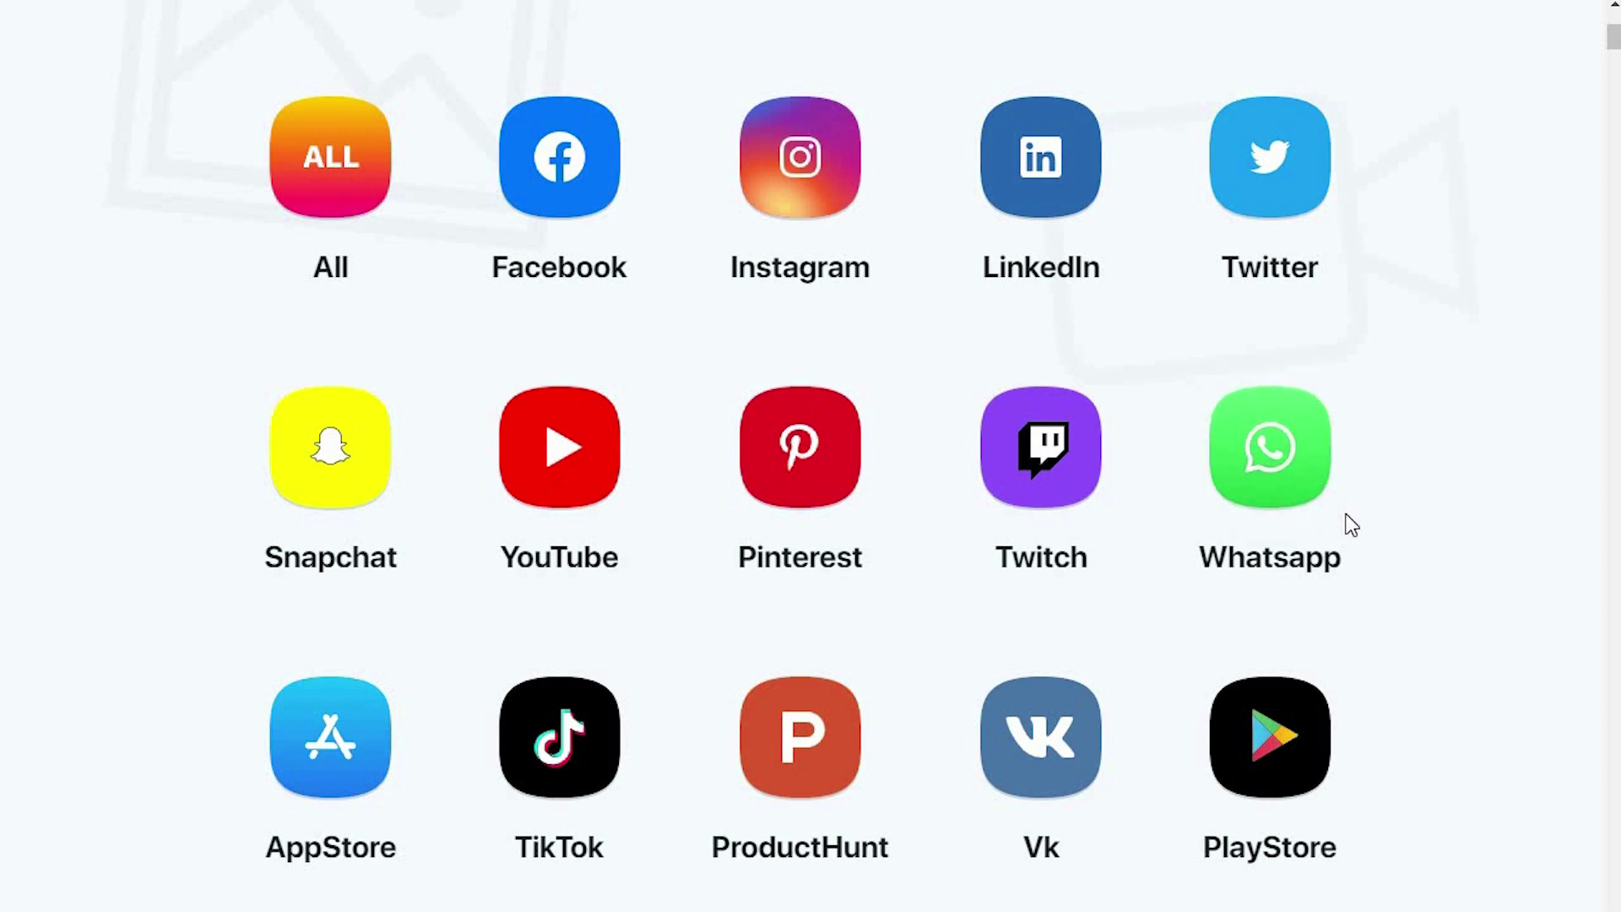
{"action": "left_click", "coordinate": [853, 198]}
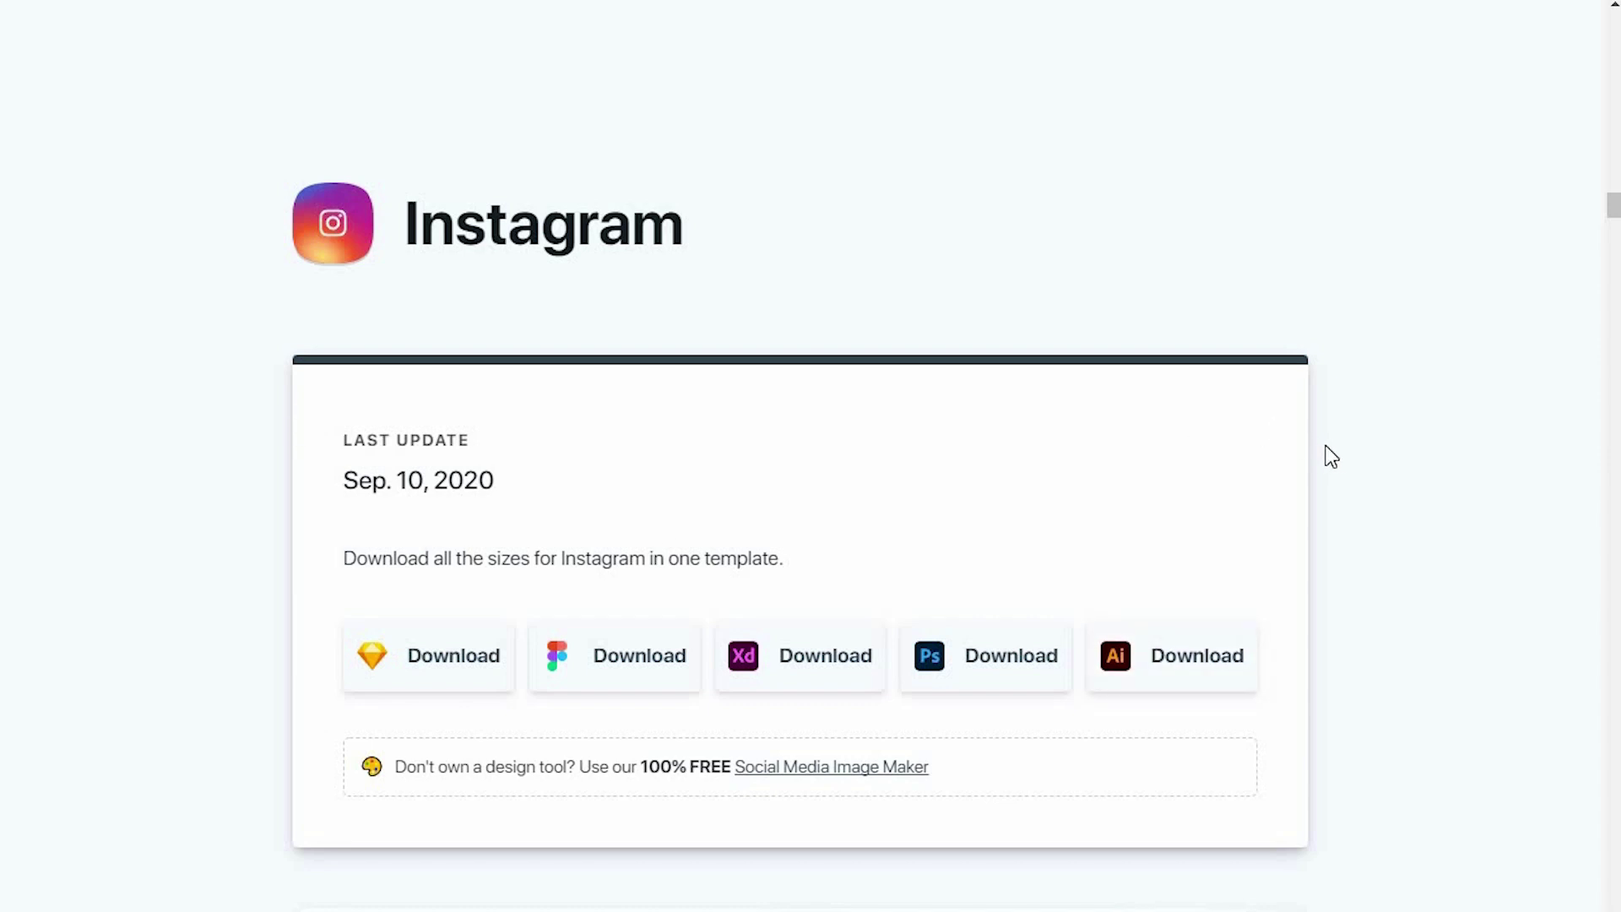
Download the Photoshop version of the Instagram template and scroll through its feed and stories artboards.
{"action": "left_click", "coordinate": [997, 660]}
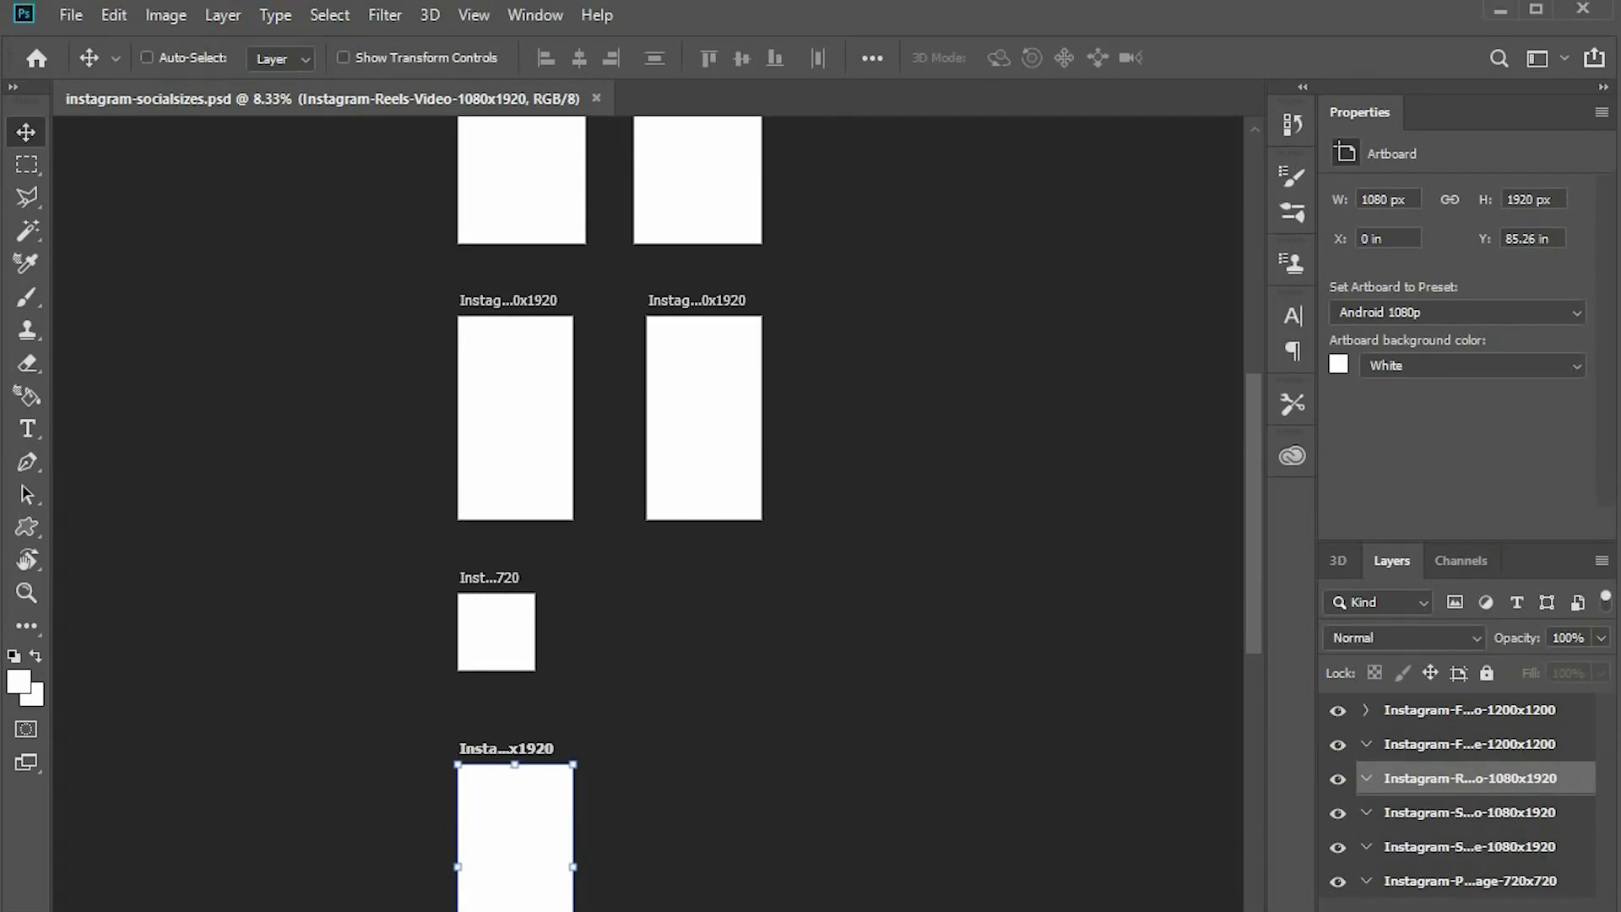
{"action": "scroll", "coordinate": [1282, 342], "scroll_direction": "down", "scroll_amount": 5}
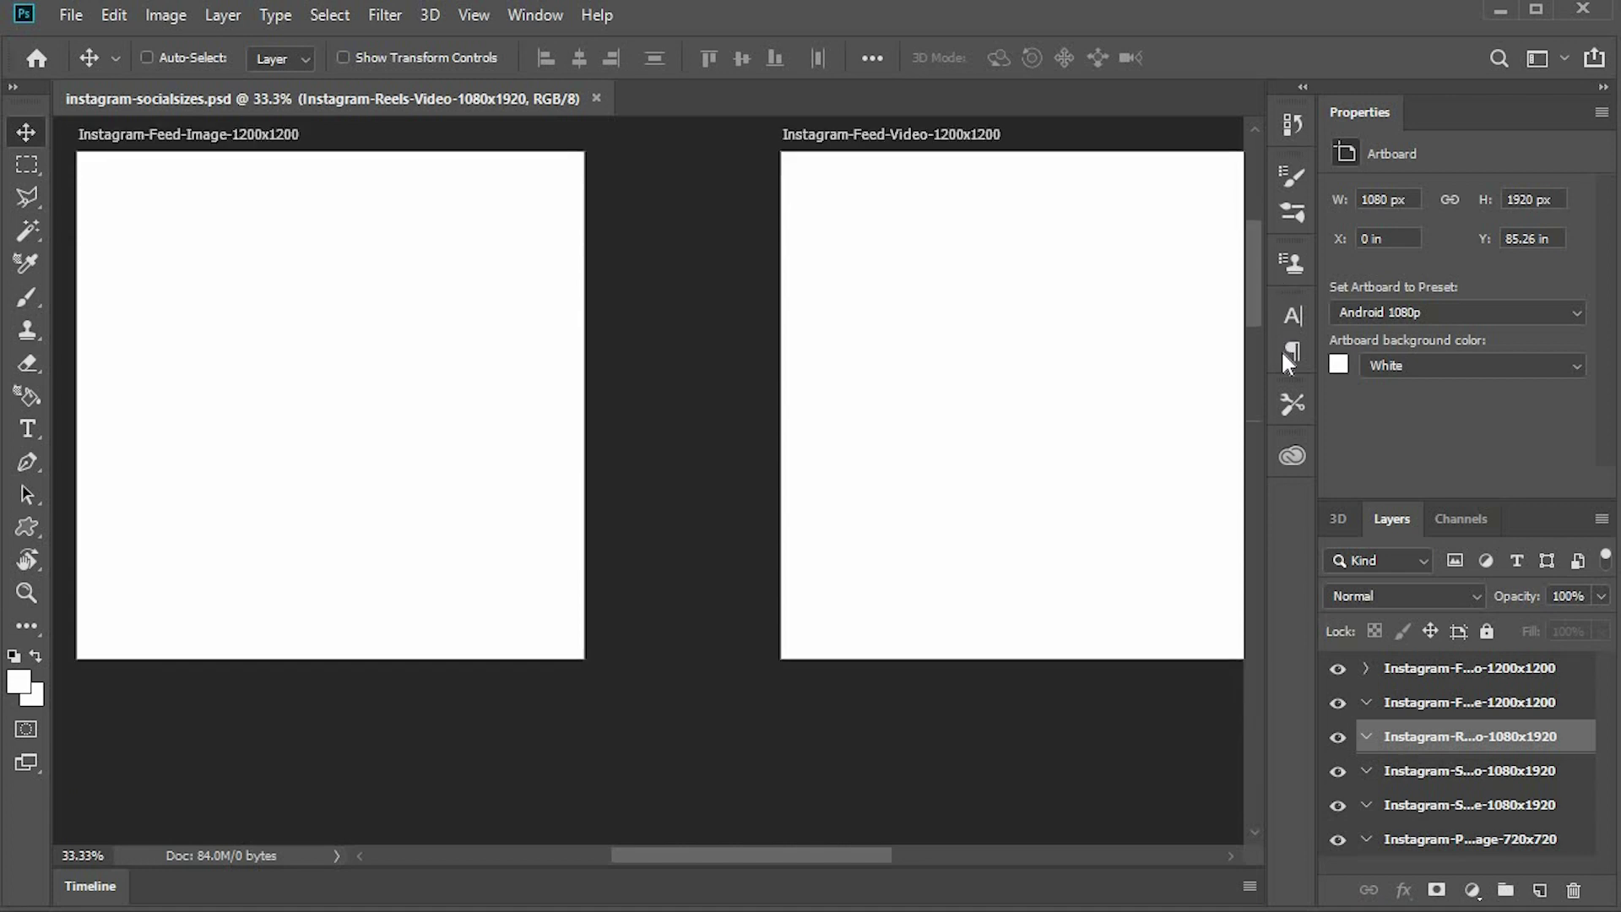
{"action": "scroll", "coordinate": [1286, 376], "scroll_direction": "down", "scroll_amount": 5}
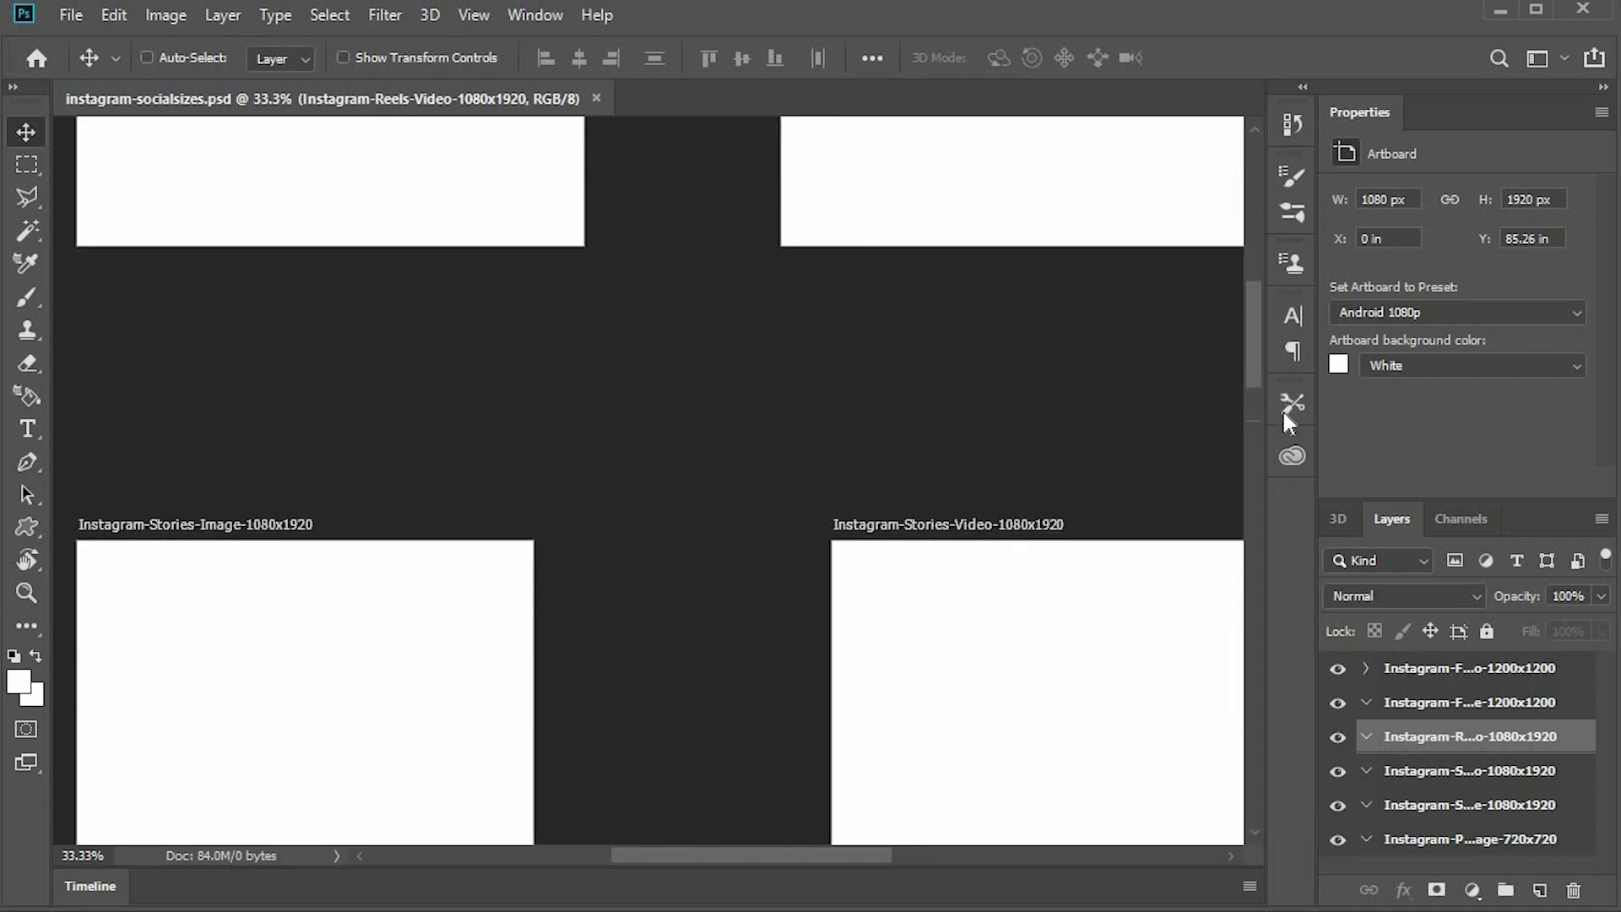
{"action": "scroll", "coordinate": [912, 858], "scroll_direction": "down", "scroll_amount": 1}
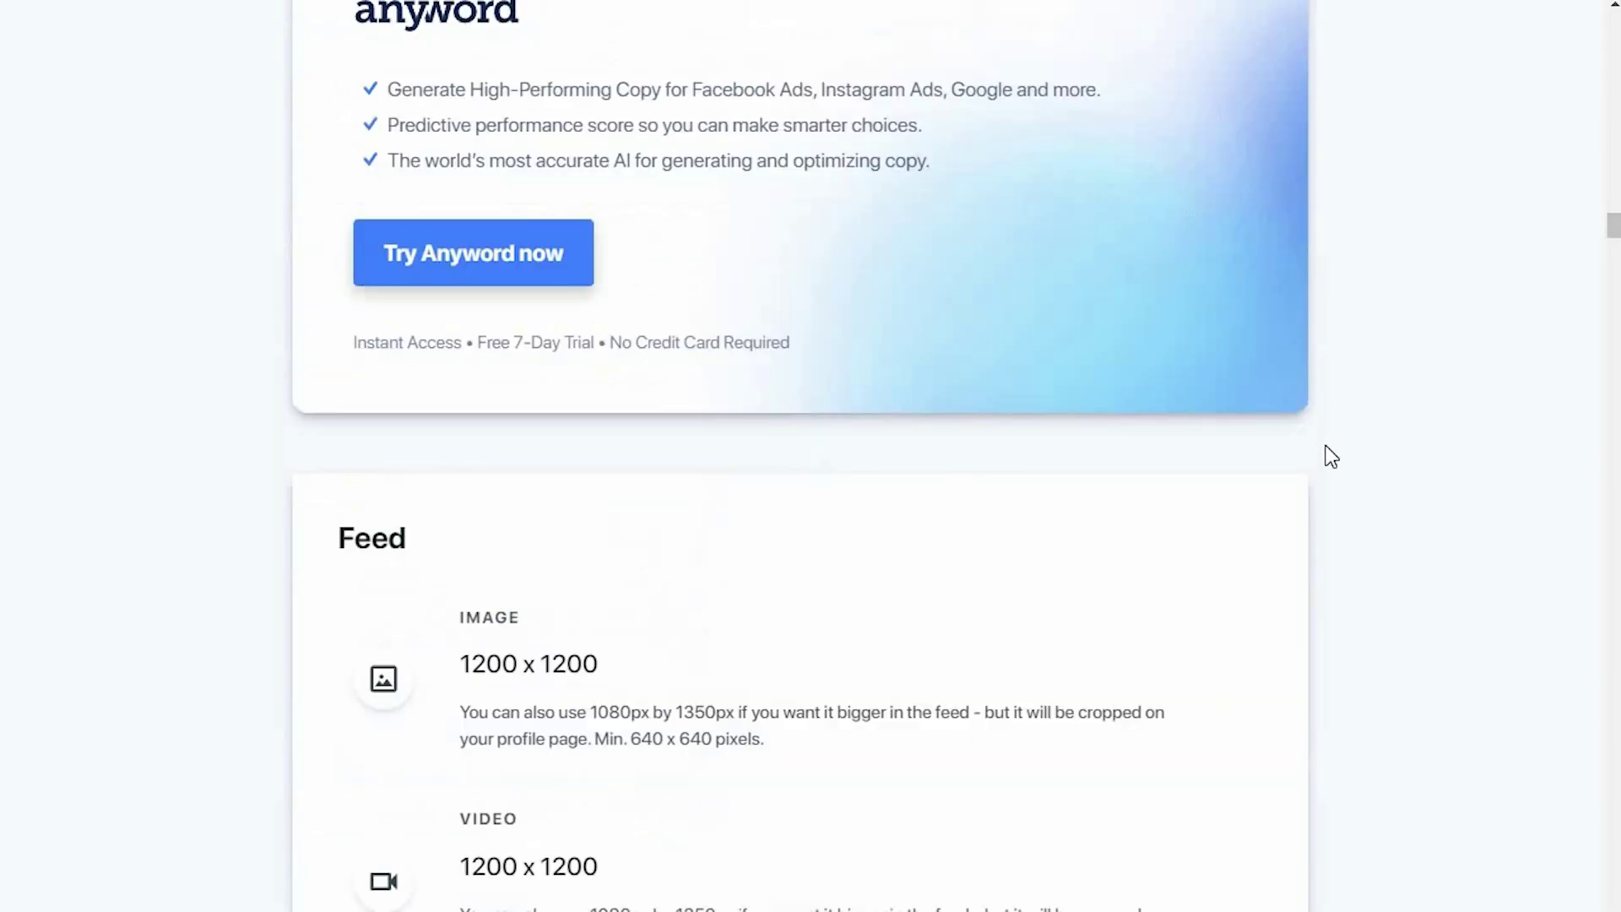
{"action": "scroll", "coordinate": [1329, 452], "scroll_direction": "down", "scroll_amount": 5}
{"action": "scroll", "coordinate": [1330, 456], "scroll_direction": "up", "scroll_amount": 3}
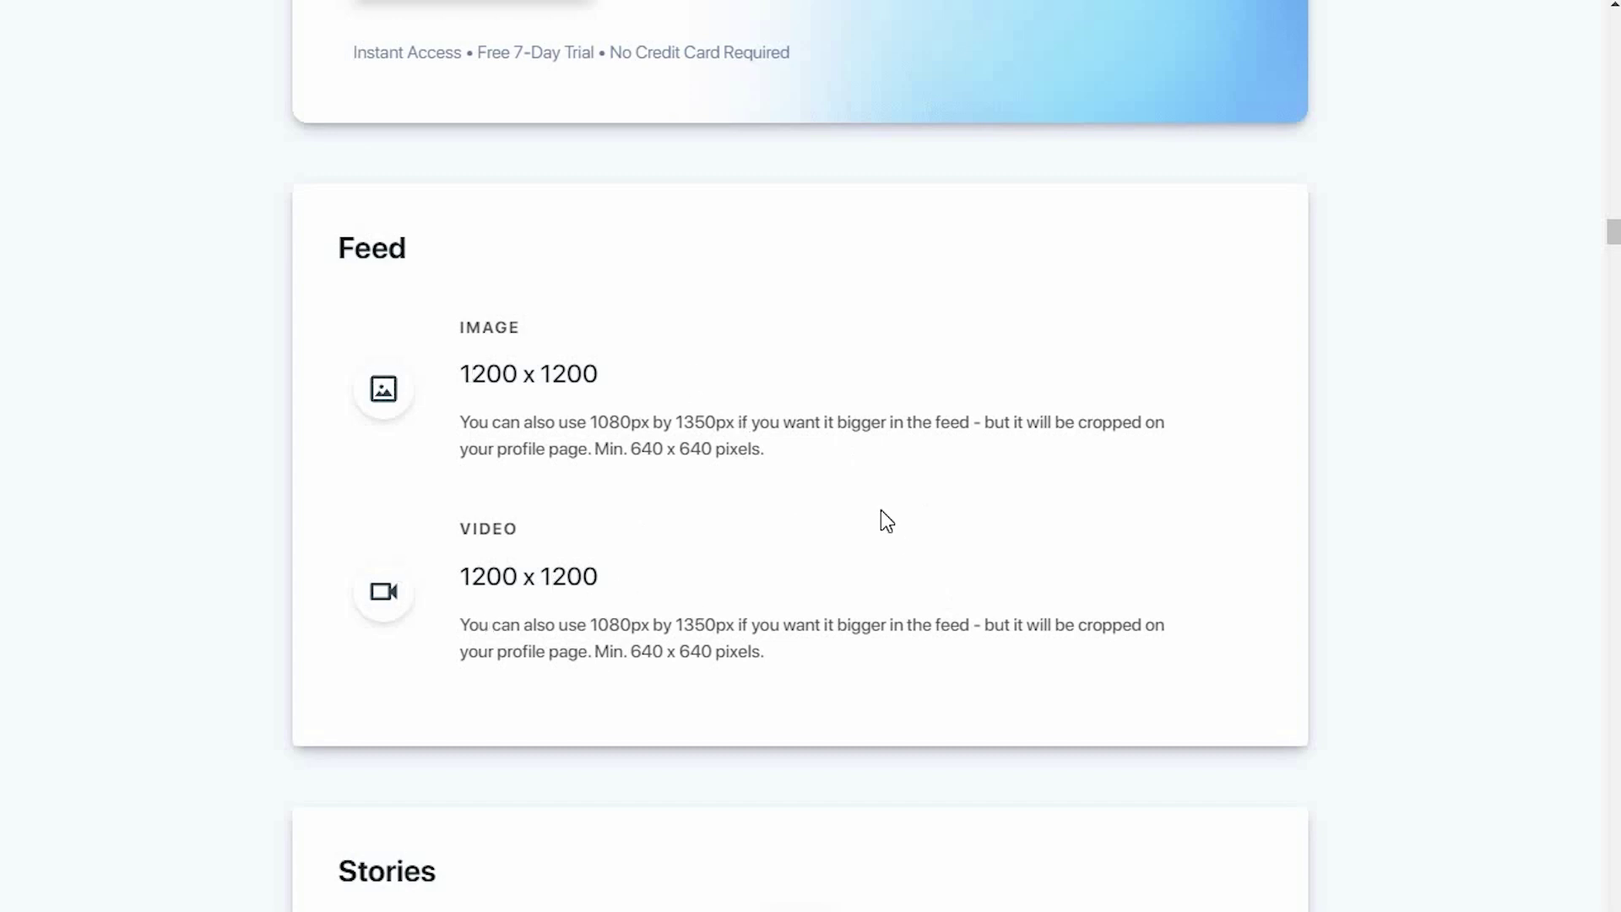
Review the Instagram Stories and Reels sizes, then return to the top platform icon grid.
{"action": "scroll", "coordinate": [608, 536], "scroll_direction": "down", "scroll_amount": 7}
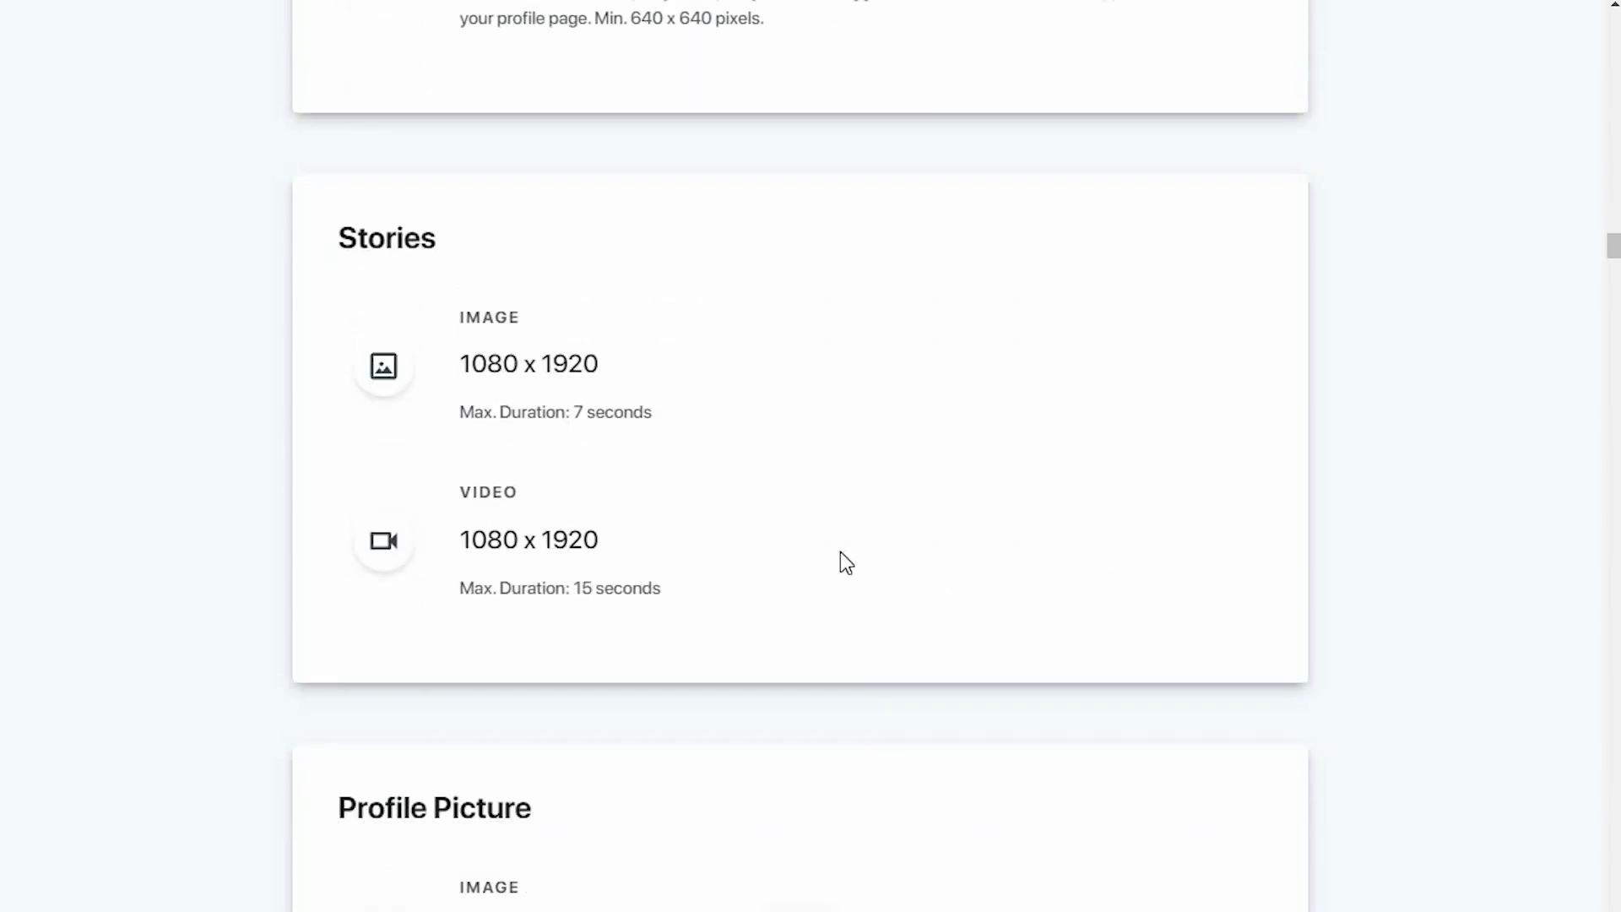
{"action": "scroll", "coordinate": [845, 561], "scroll_direction": "down", "scroll_amount": 13}
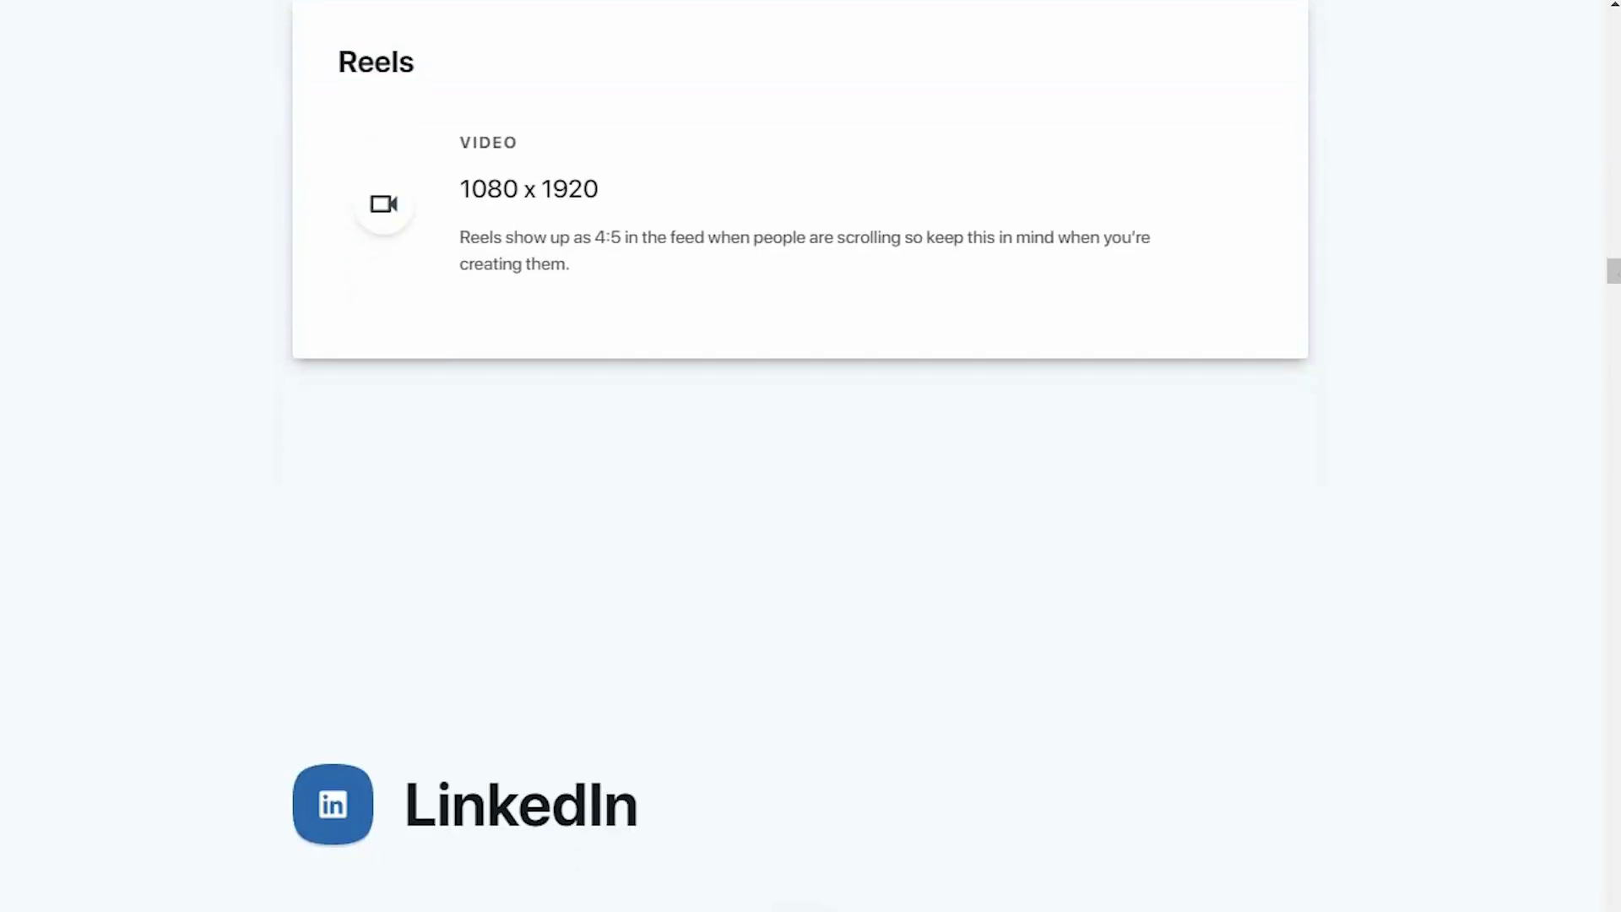
{"action": "left_click_drag", "start_coordinate": [1617, 291], "coordinate": [1616, 281]}
{"action": "left_click", "coordinate": [1614, 54]}
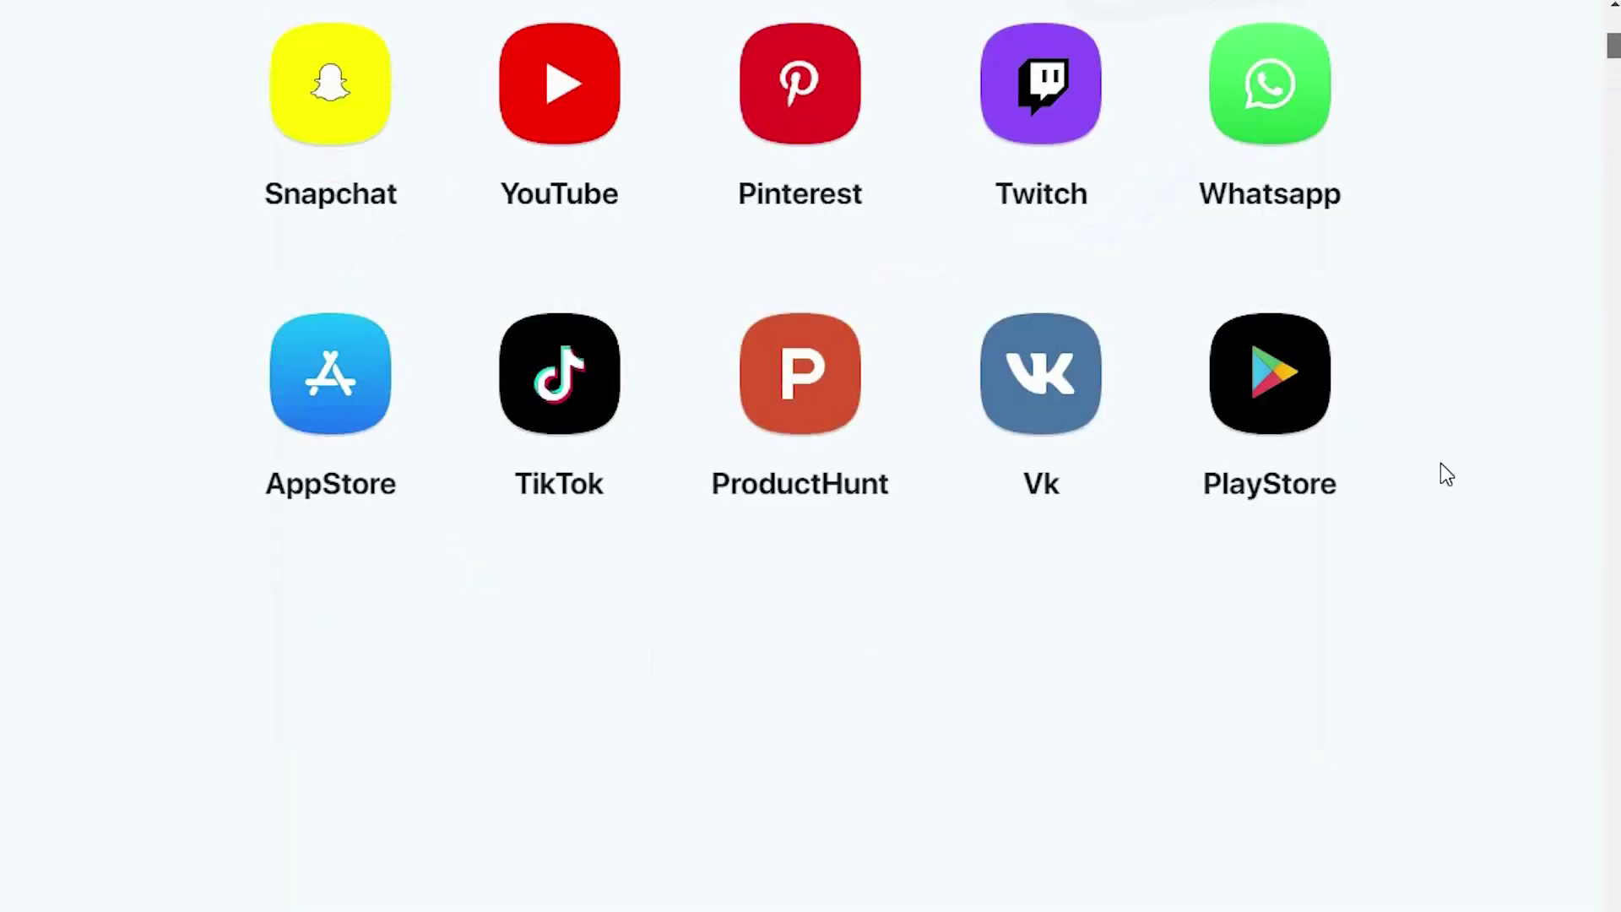
{"action": "scroll", "coordinate": [1442, 470], "scroll_direction": "up", "scroll_amount": 1}
{"action": "scroll", "coordinate": [1443, 473], "scroll_direction": "up", "scroll_amount": 2}
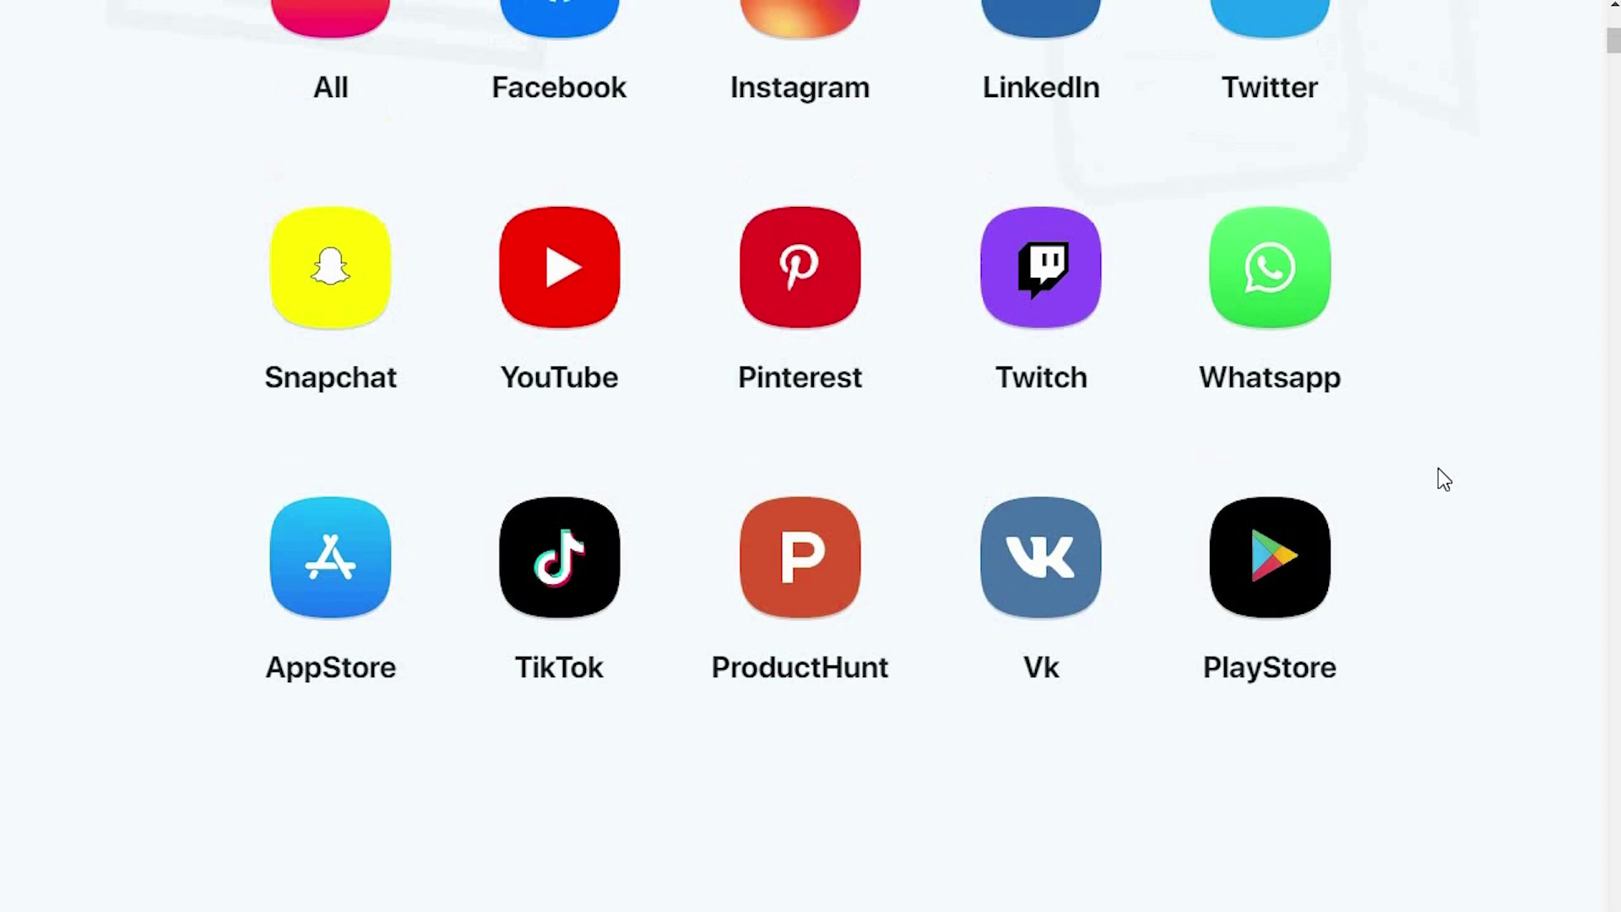
{"action": "scroll", "coordinate": [1435, 478], "scroll_direction": "up", "scroll_amount": 2}
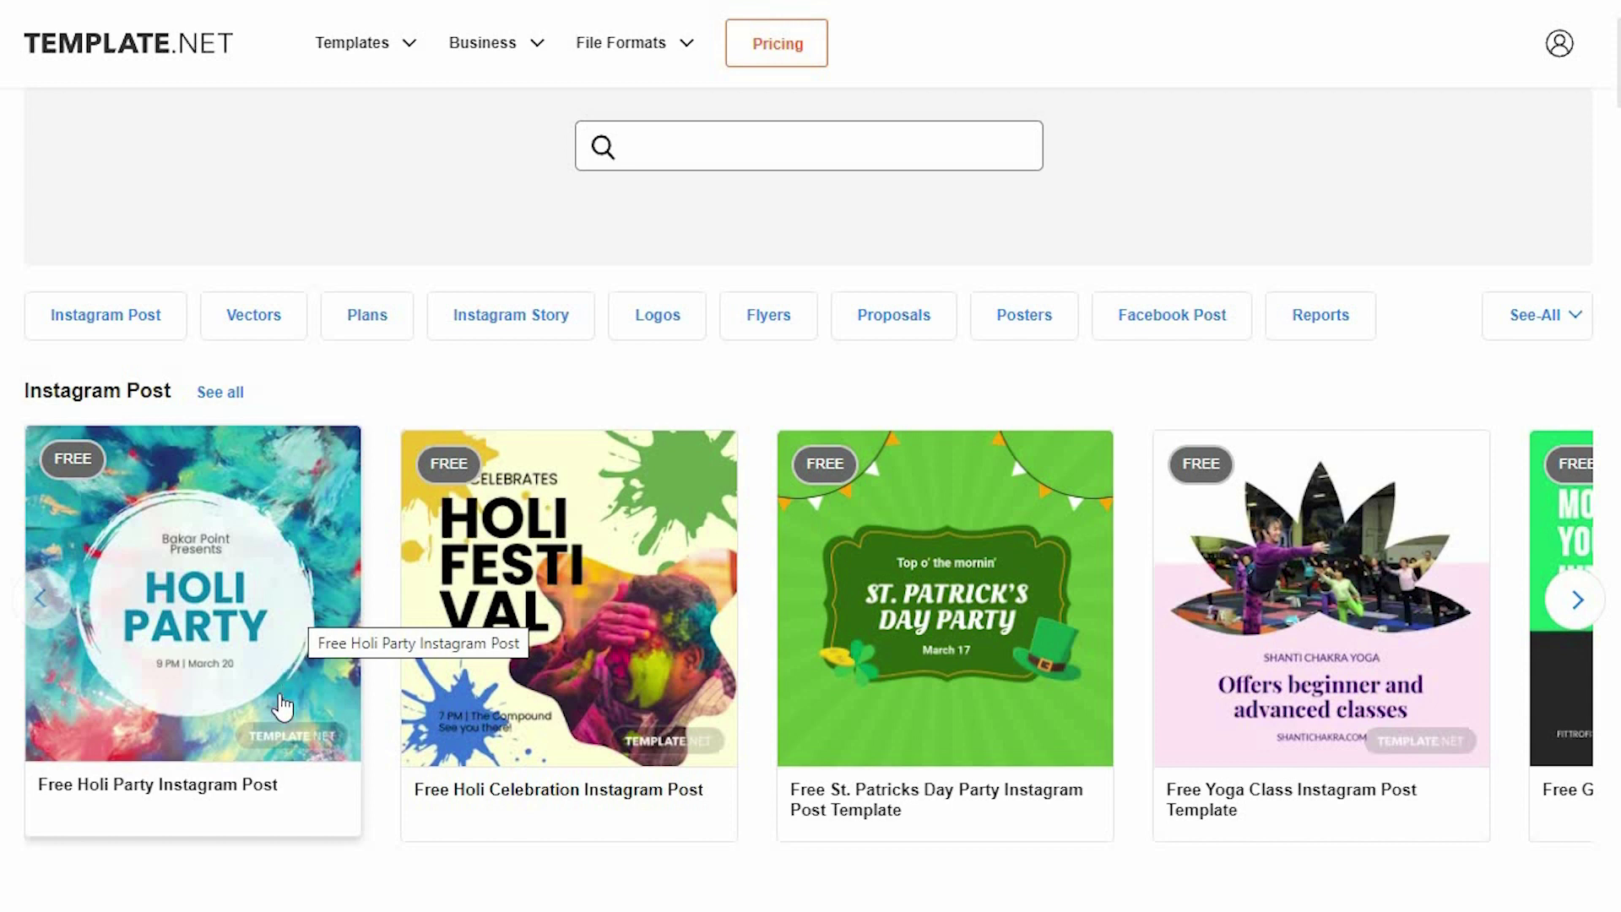
Find the Free Holi Party Instagram Post in the Instagram Post row and start editing it.
{"action": "left_click", "coordinate": [1024, 314]}
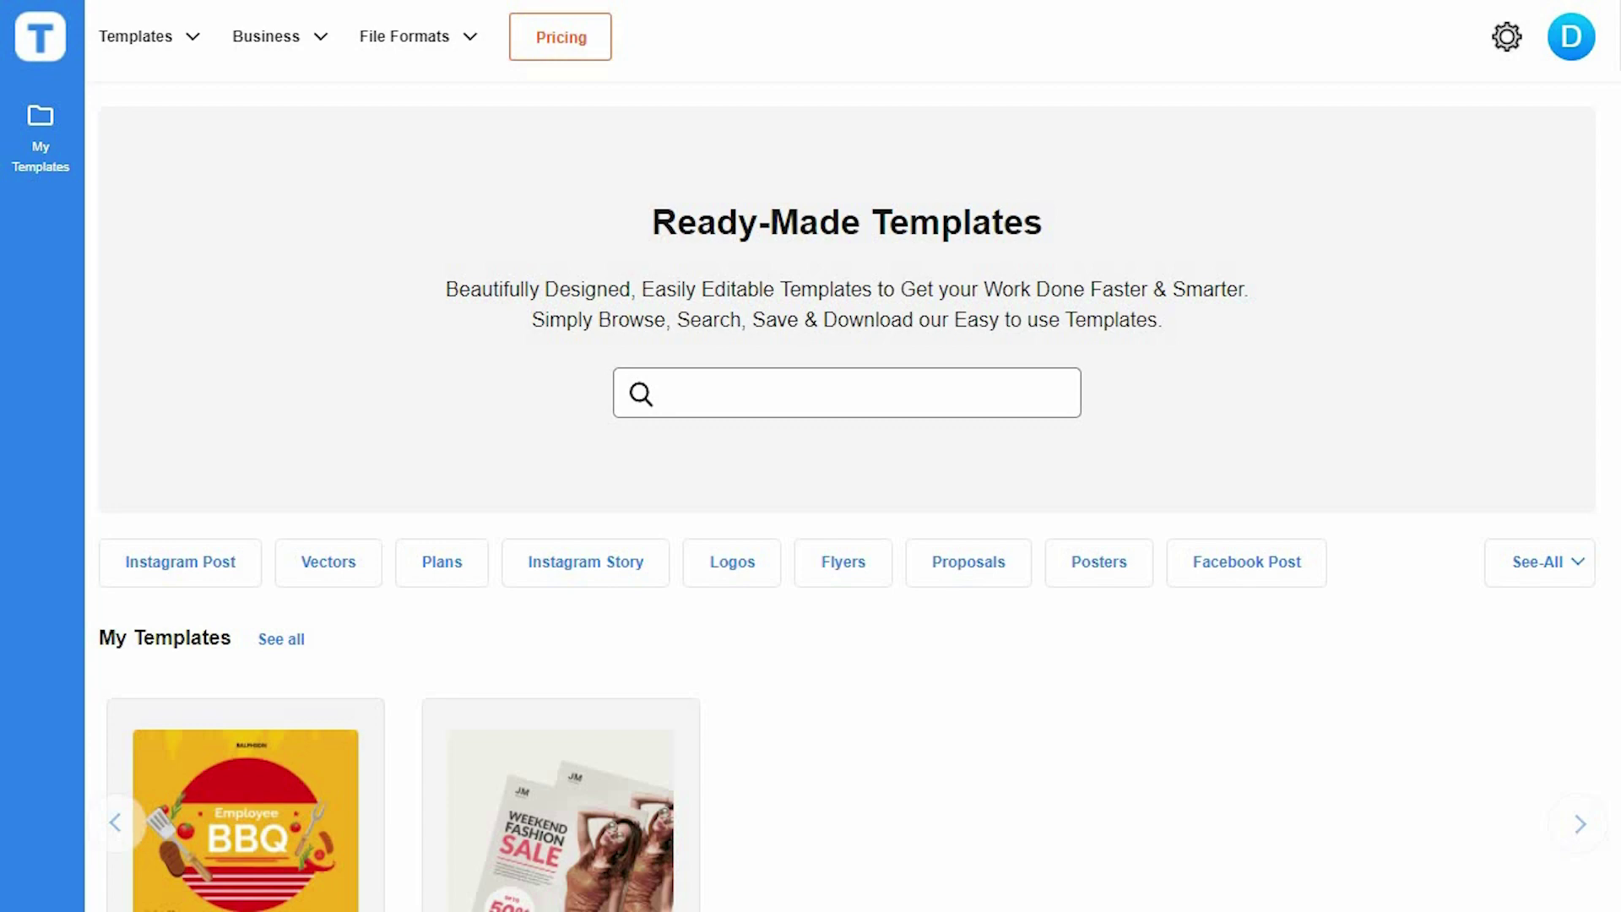
{"action": "left_click", "coordinate": [667, 564]}
{"action": "scroll", "coordinate": [667, 580], "scroll_direction": "down", "scroll_amount": 4}
{"action": "scroll", "coordinate": [668, 579], "scroll_direction": "down", "scroll_amount": 7}
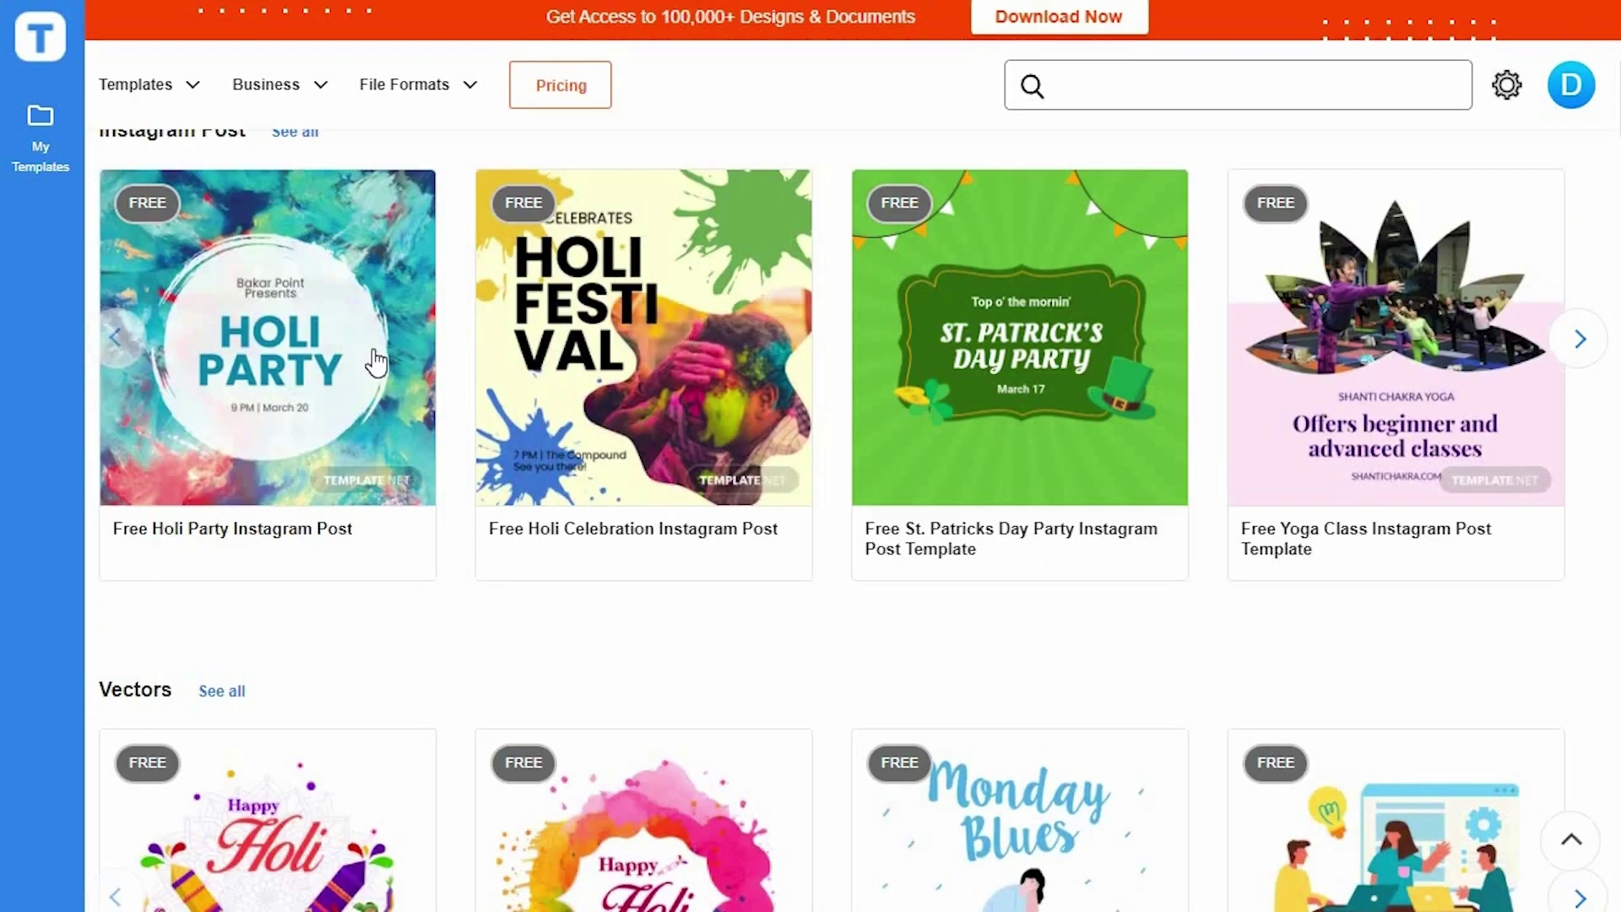
{"action": "scroll", "coordinate": [992, 673], "scroll_direction": "up", "scroll_amount": 2}
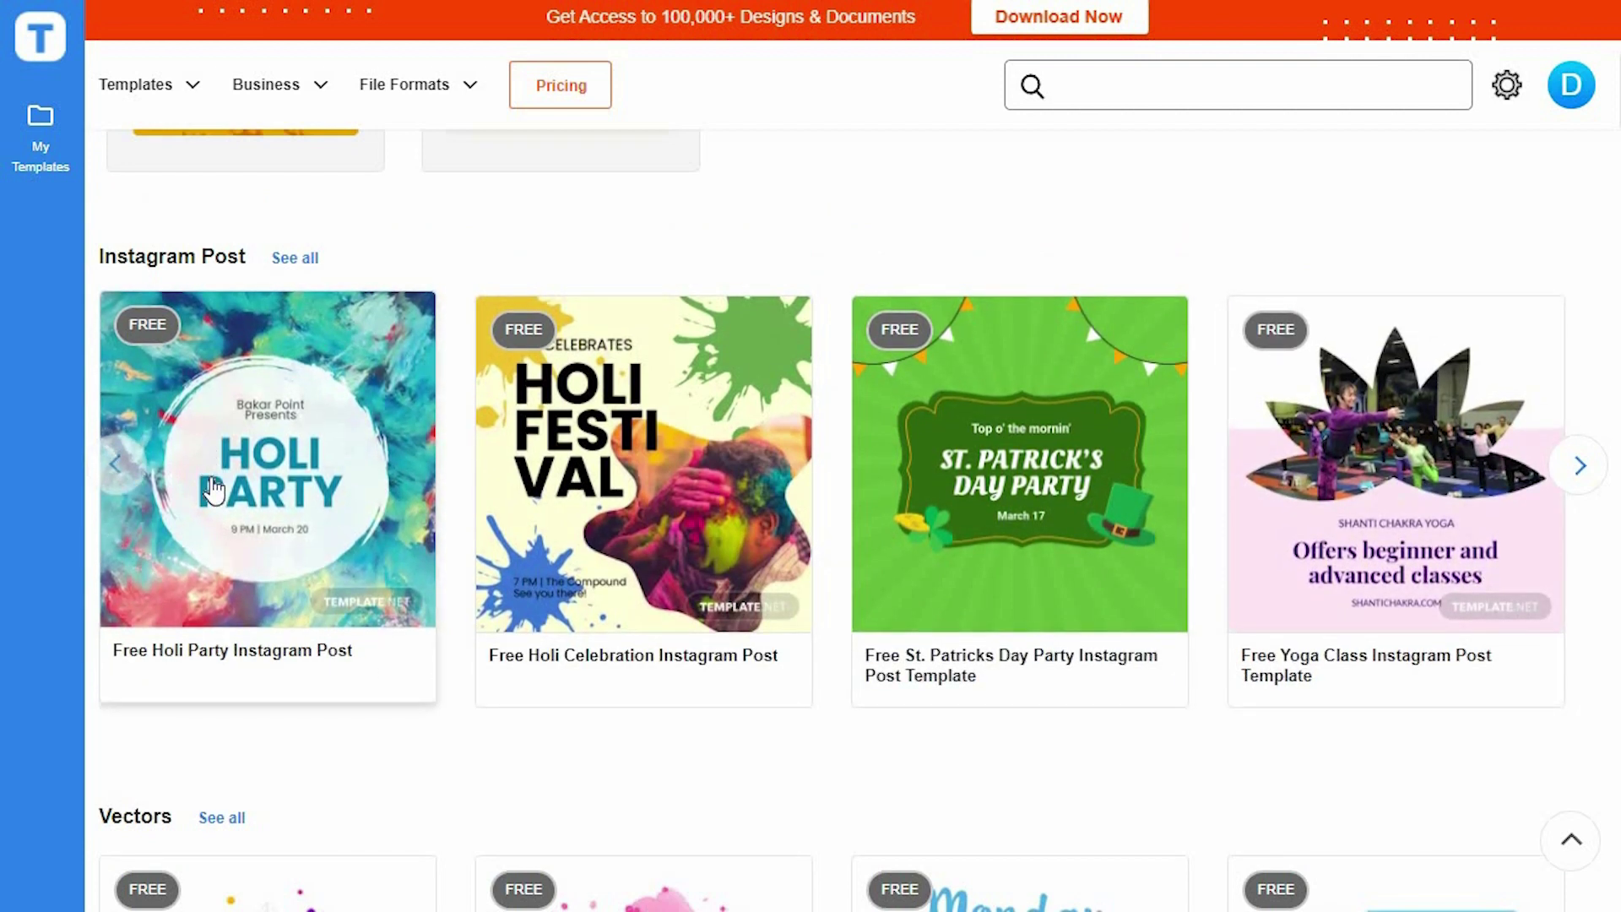
{"action": "left_click", "coordinate": [284, 692]}
{"action": "left_click", "coordinate": [1070, 194]}
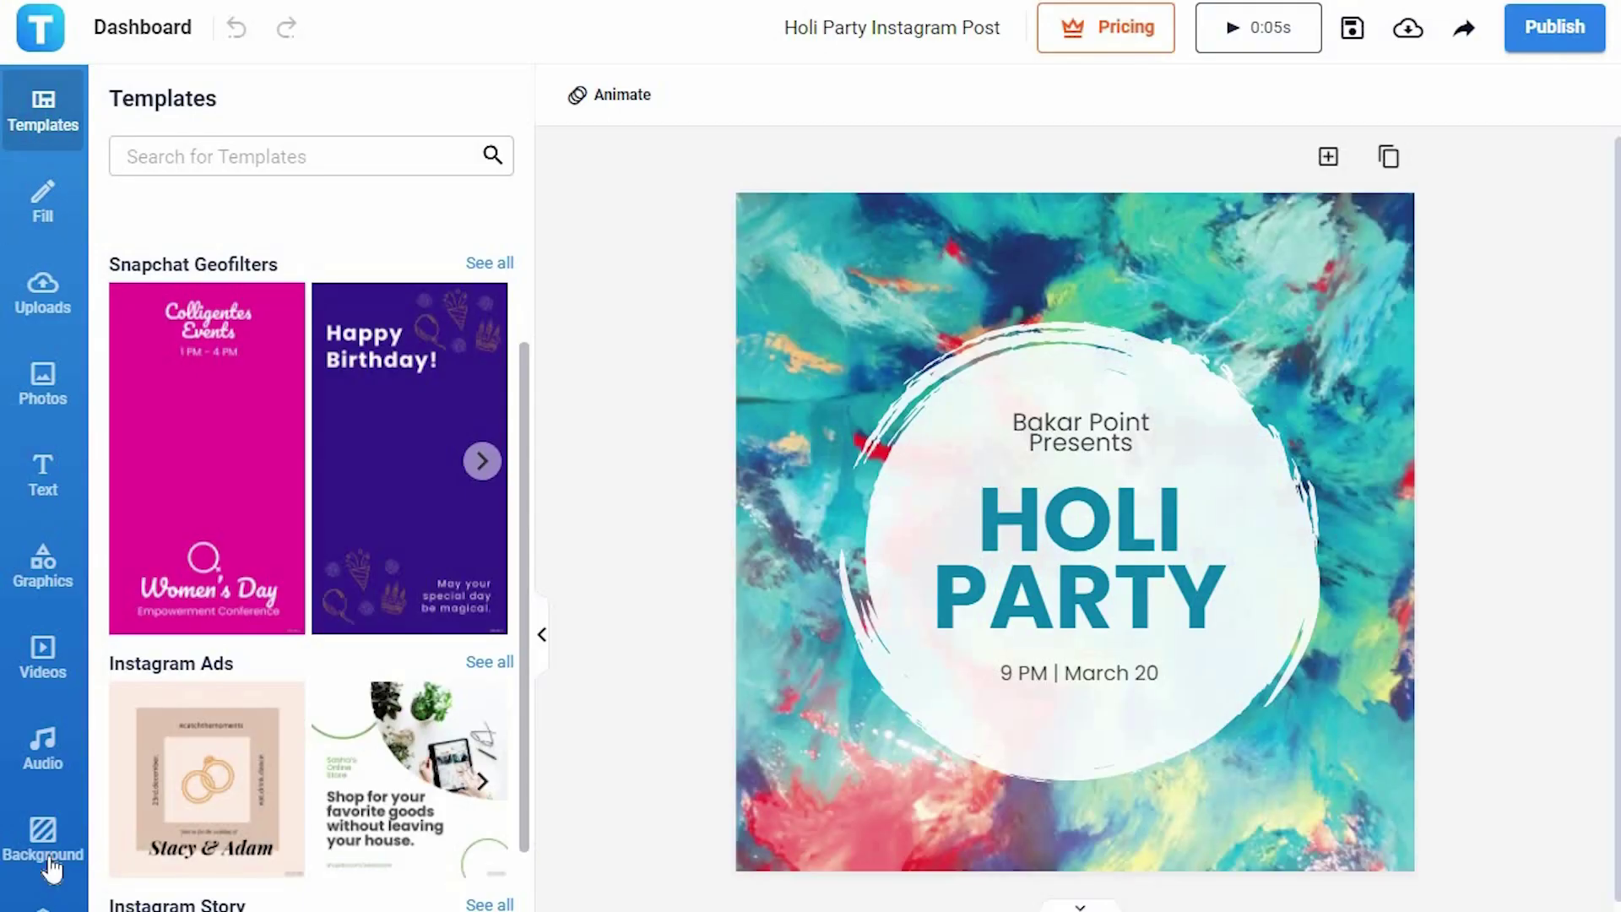
Replace the HOLI PARTY heading with the designer's social handle at font size 36.
{"action": "left_click", "coordinate": [74, 836]}
{"action": "left_click", "coordinate": [1046, 561]}
{"action": "type", "text": "desingwithrehana"}
{"action": "left_click", "coordinate": [834, 94]}
{"action": "left_click", "coordinate": [804, 525]}
{"action": "left_click", "coordinate": [835, 94]}
{"action": "left_click", "coordinate": [815, 359]}
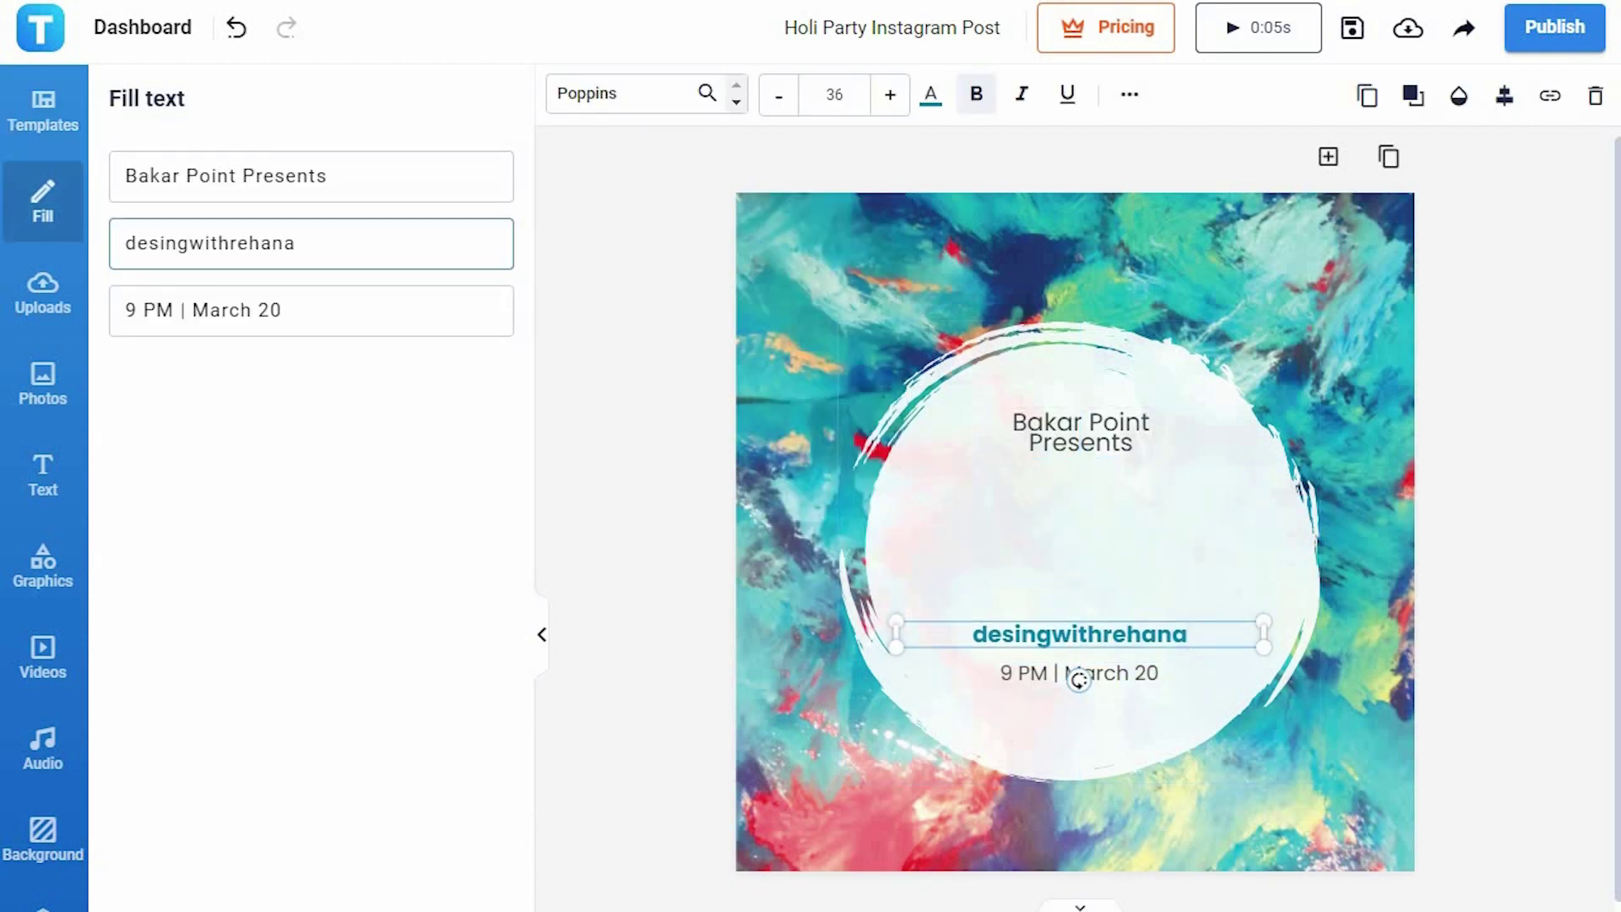
Add an orange floral wreath graphic above the handle and bring up the download options.
{"action": "left_click", "coordinate": [43, 564]}
{"action": "scroll", "coordinate": [338, 557], "scroll_direction": "down", "scroll_amount": 10}
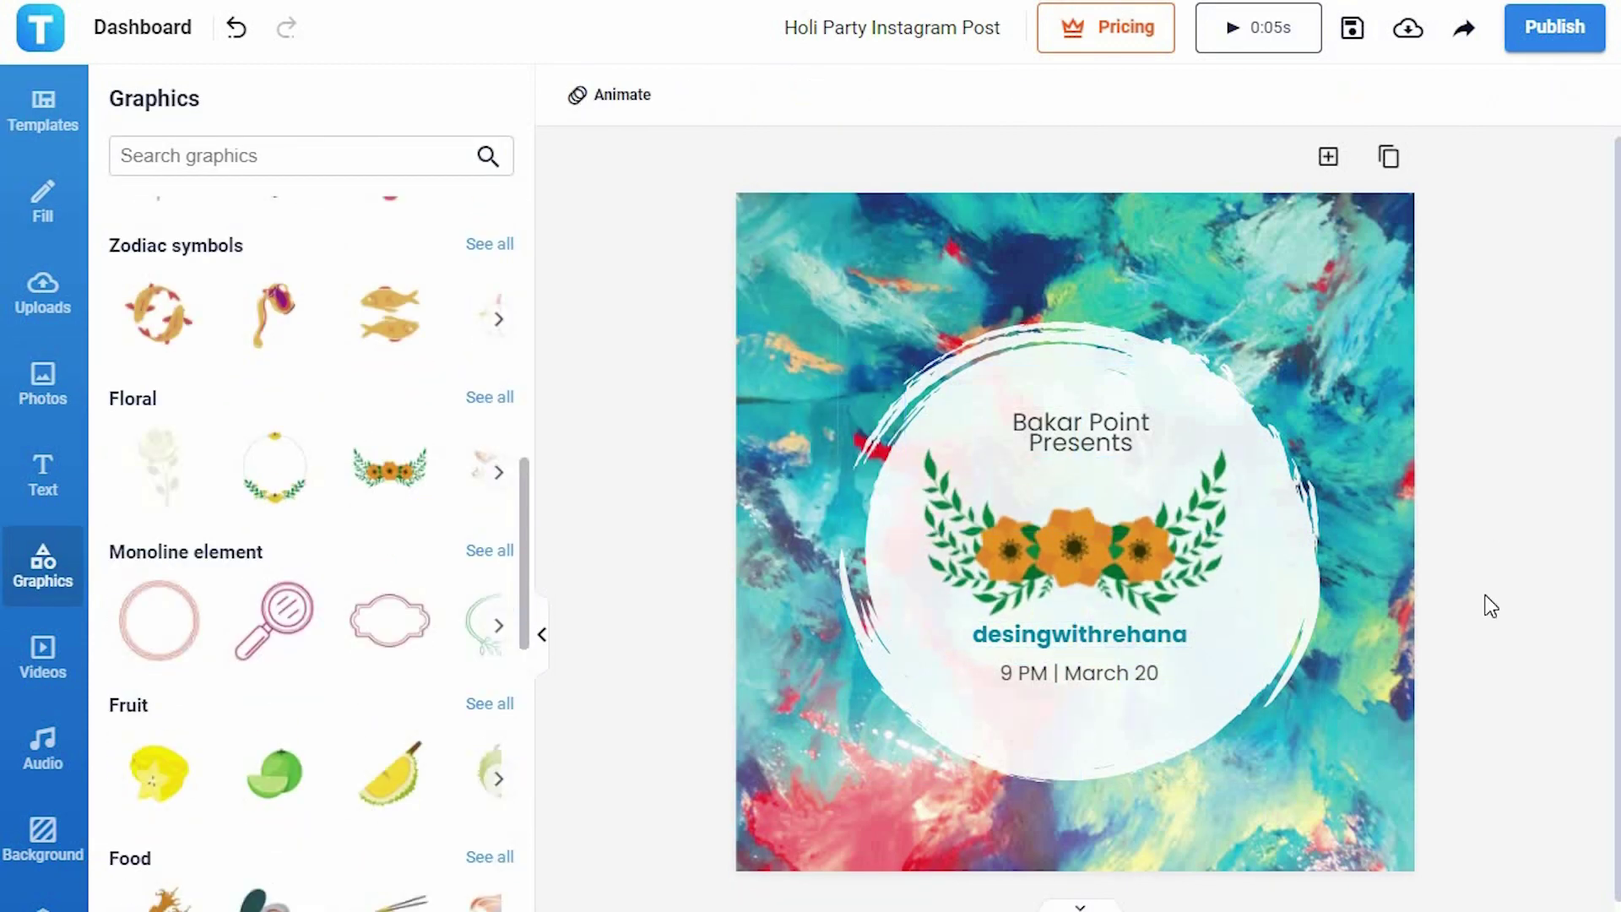
{"action": "left_click", "coordinate": [1412, 30]}
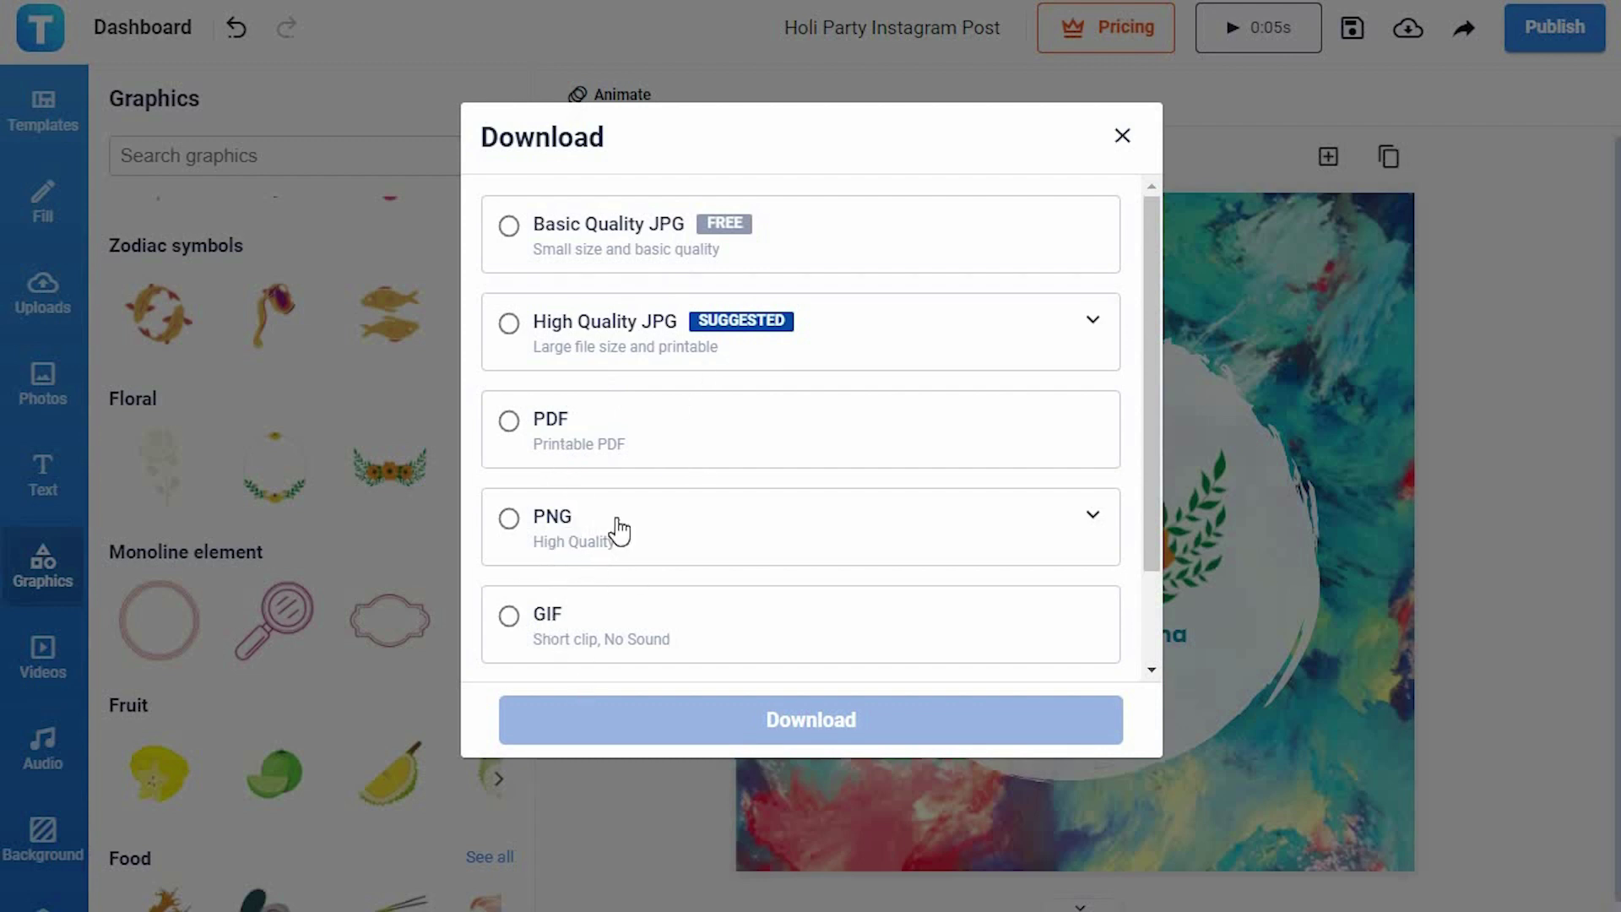
Download the design as a PNG at size 3, 3240 x 3240 px.
{"action": "left_click", "coordinate": [684, 532]}
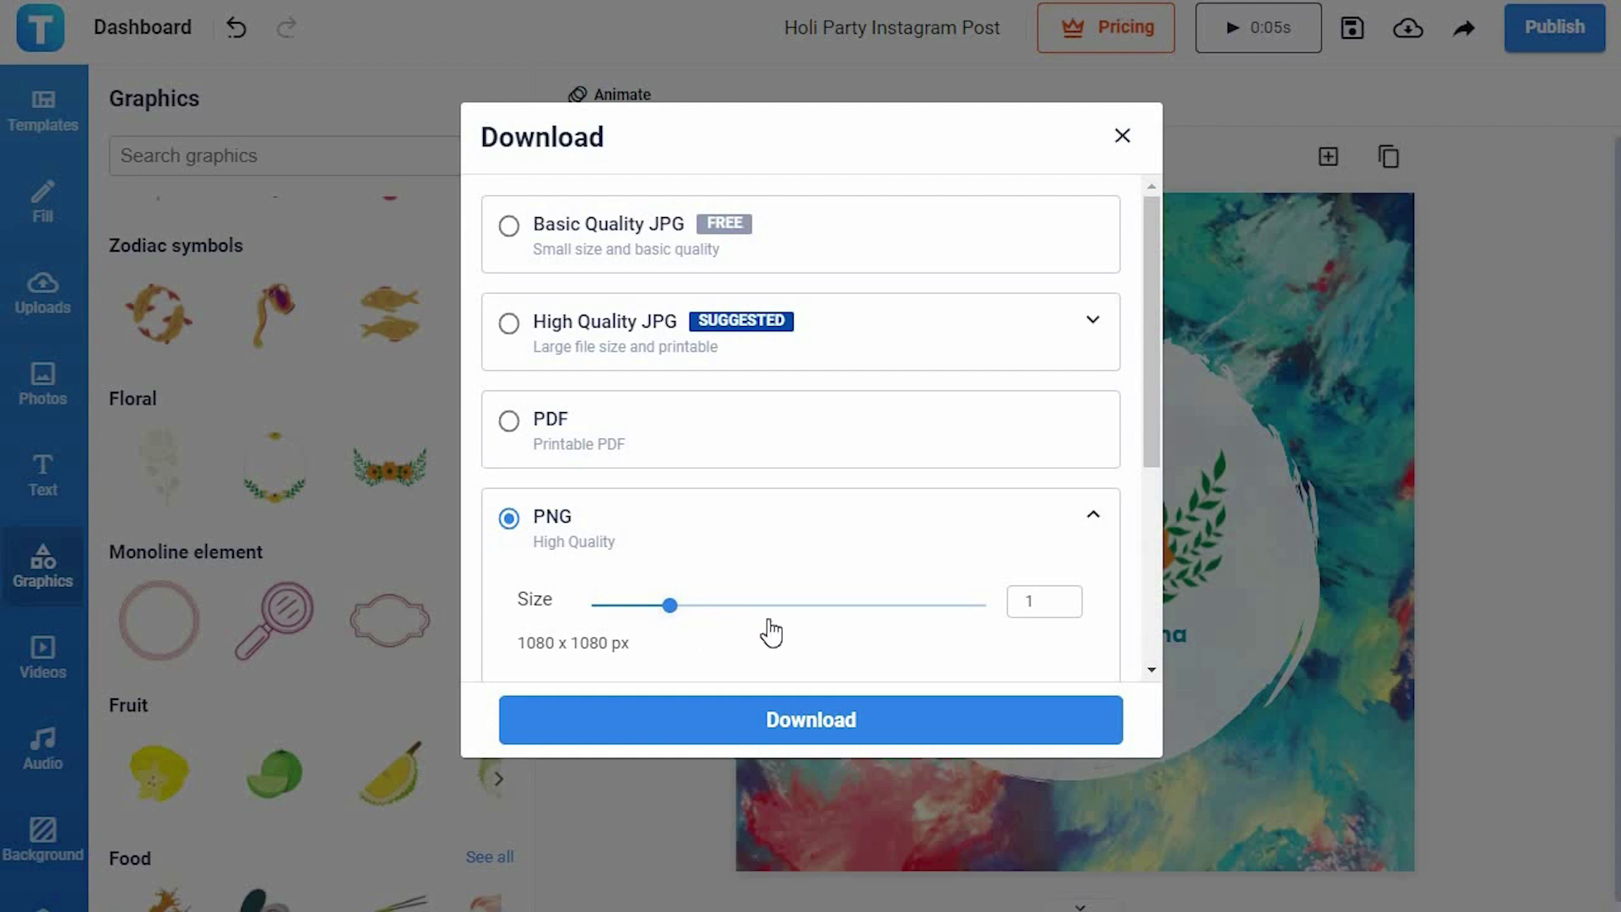
{"action": "left_click_drag", "start_coordinate": [905, 629], "coordinate": [944, 619]}
{"action": "key", "text": "Right"}
{"action": "key", "text": "Right"}
{"action": "key", "text": "Right"}
{"action": "key", "text": "Right"}
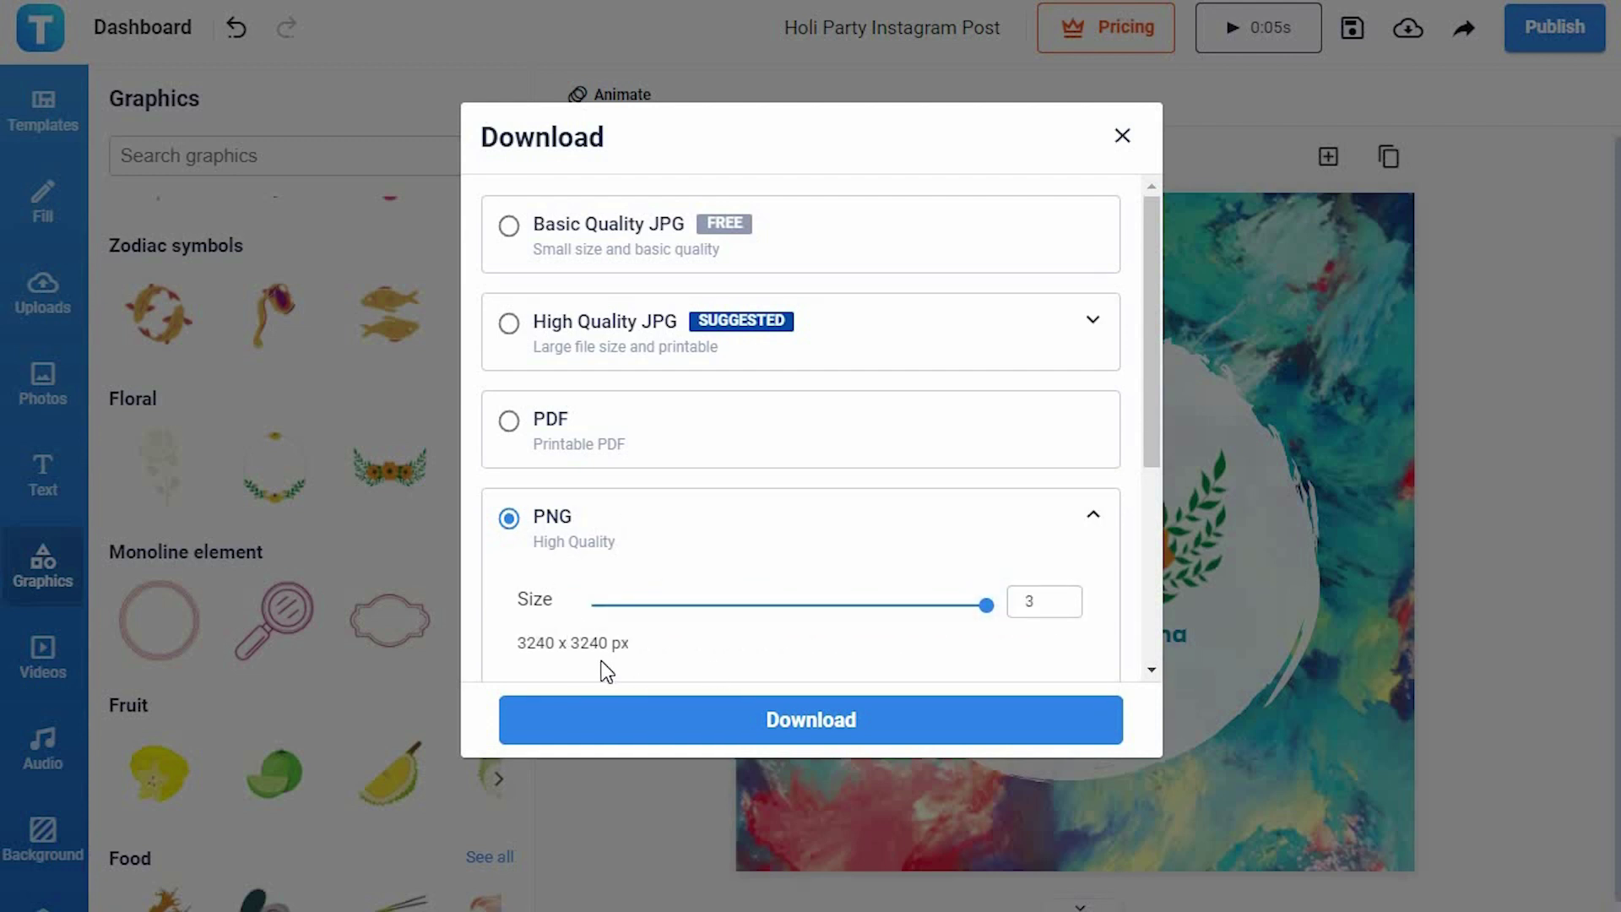
{"action": "left_click", "coordinate": [684, 727]}
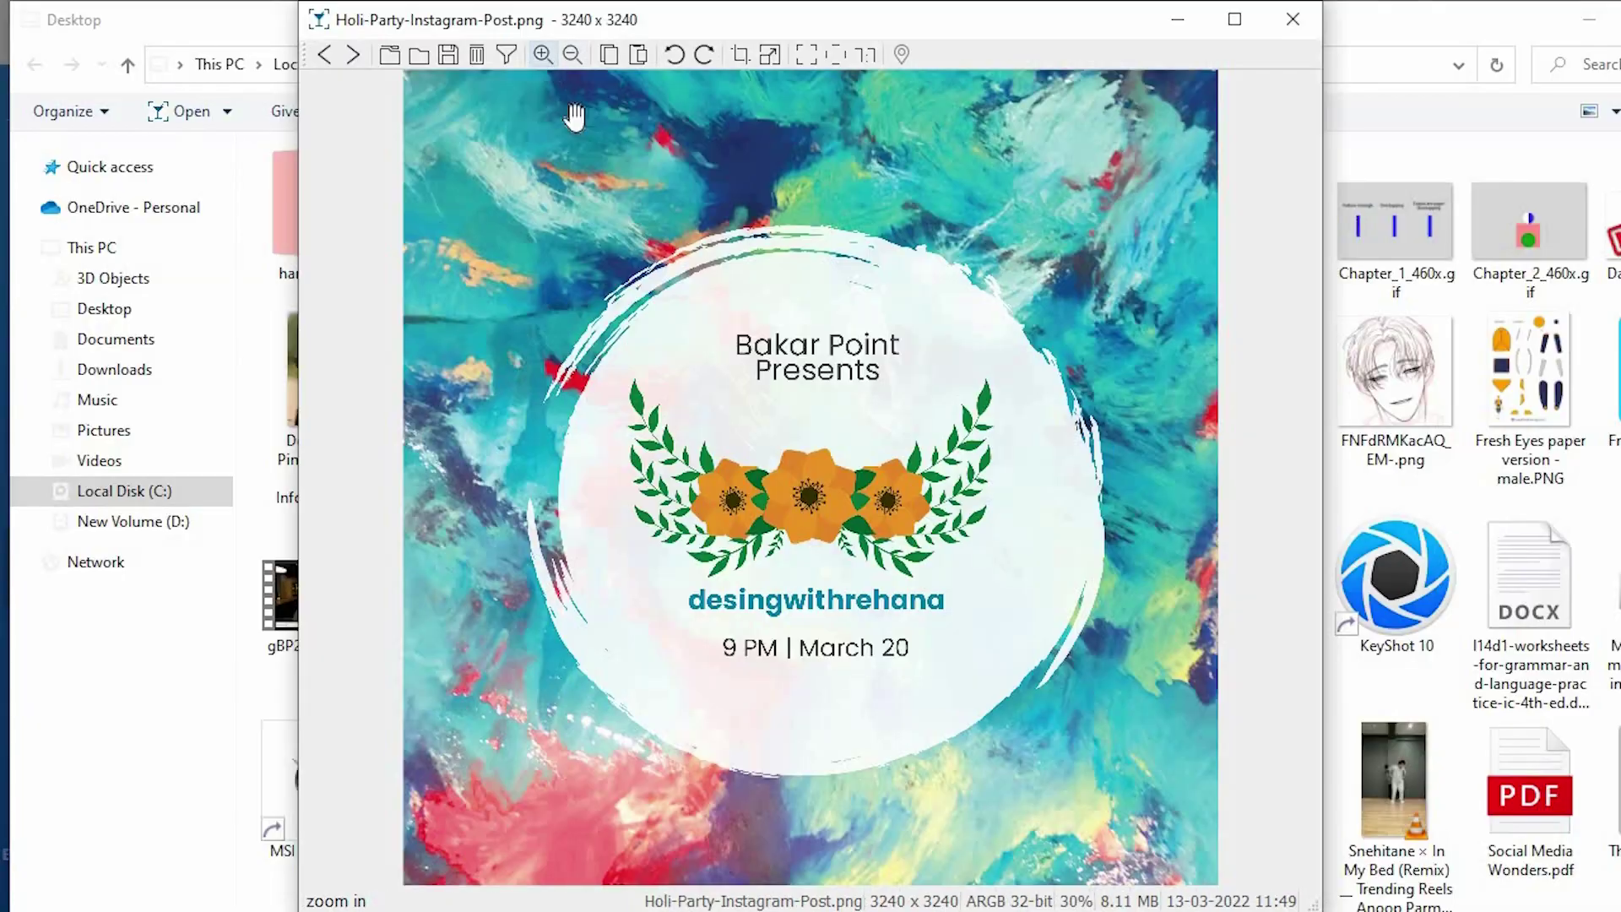
Scroll-zoom around the exported 3240 x 3240 Holi-Party-Instagram-Post.png to inspect its details.
{"action": "scroll", "coordinate": [754, 233], "scroll_direction": "up", "scroll_amount": 3}
{"action": "scroll", "coordinate": [754, 232], "scroll_direction": "down", "scroll_amount": 5}
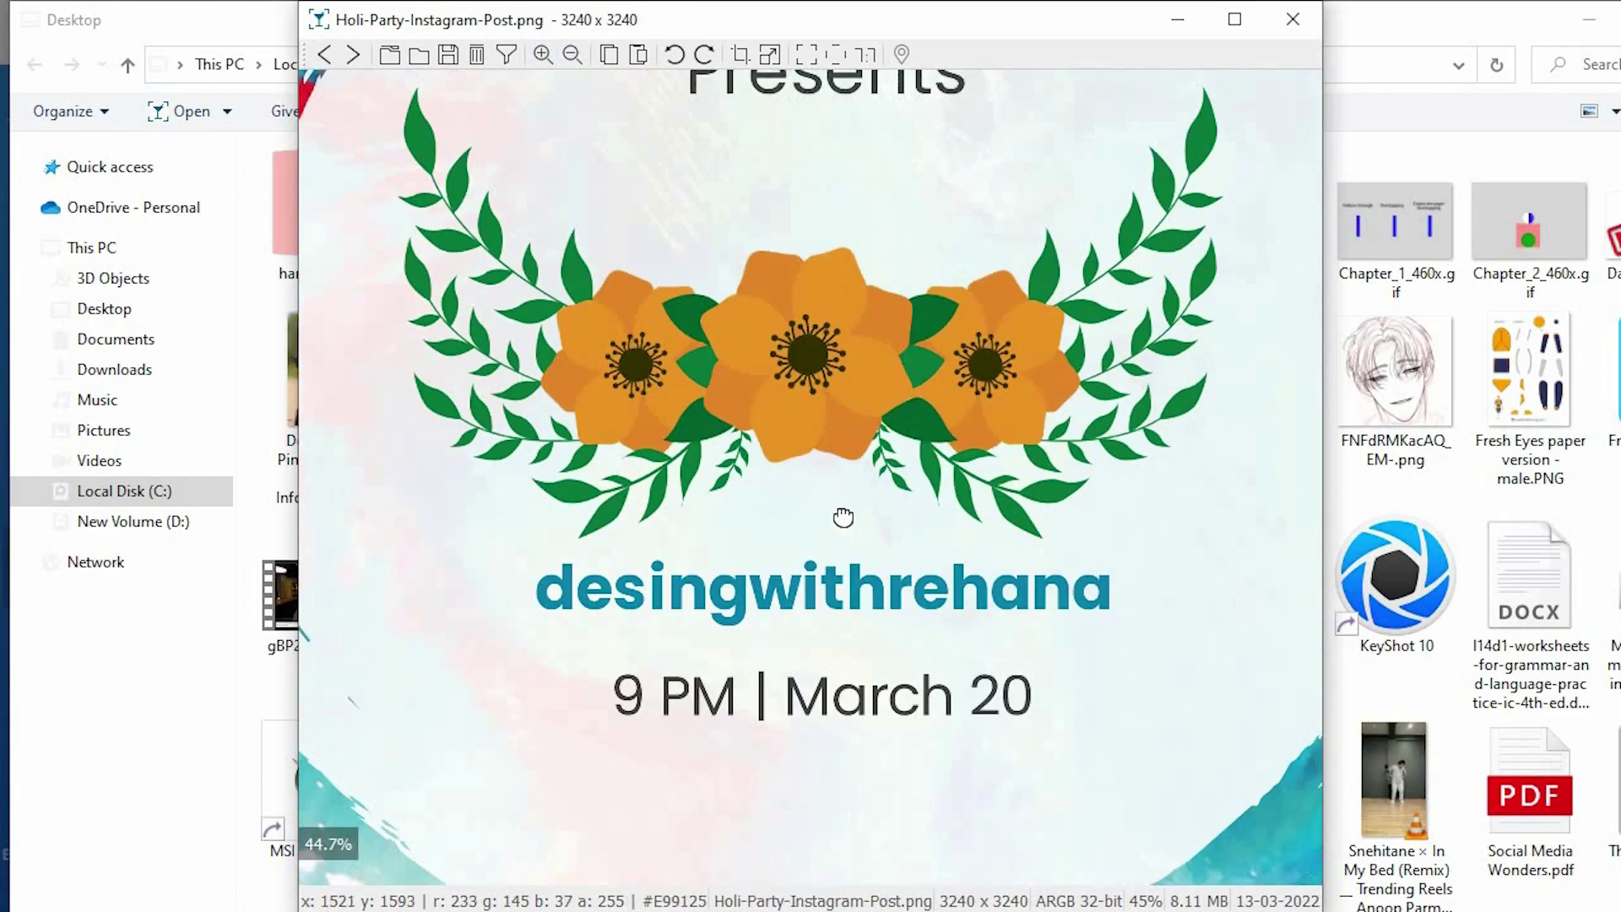
{"action": "scroll", "coordinate": [858, 886], "scroll_direction": "down", "scroll_amount": 2}
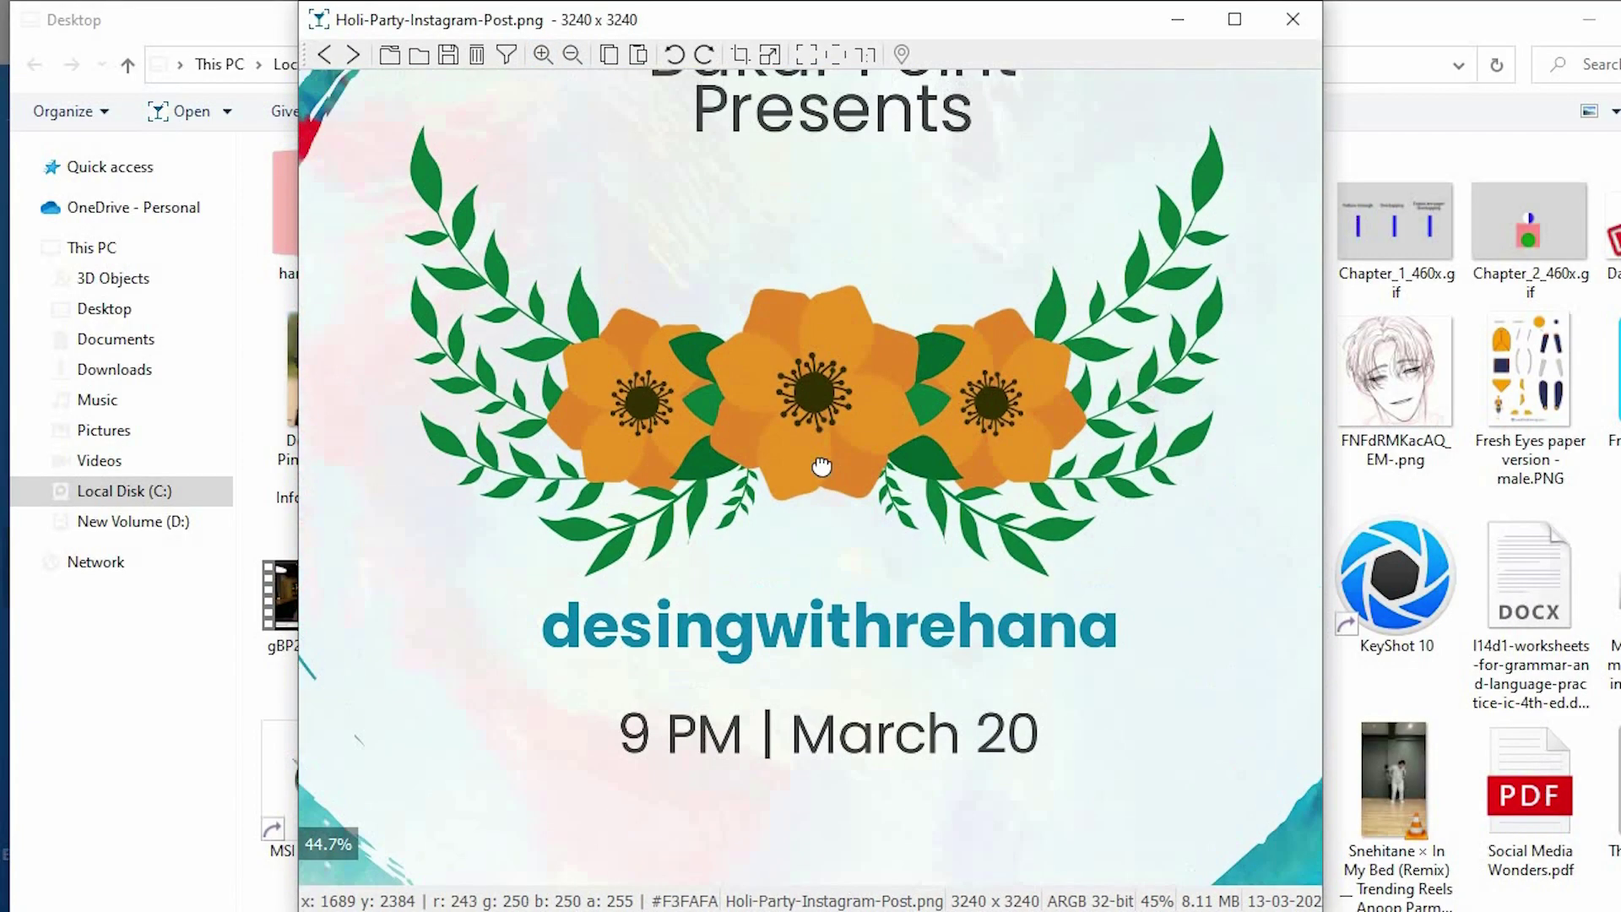
{"action": "scroll", "coordinate": [831, 629], "scroll_direction": "up", "scroll_amount": 2}
{"action": "scroll", "coordinate": [831, 630], "scroll_direction": "down", "scroll_amount": 1}
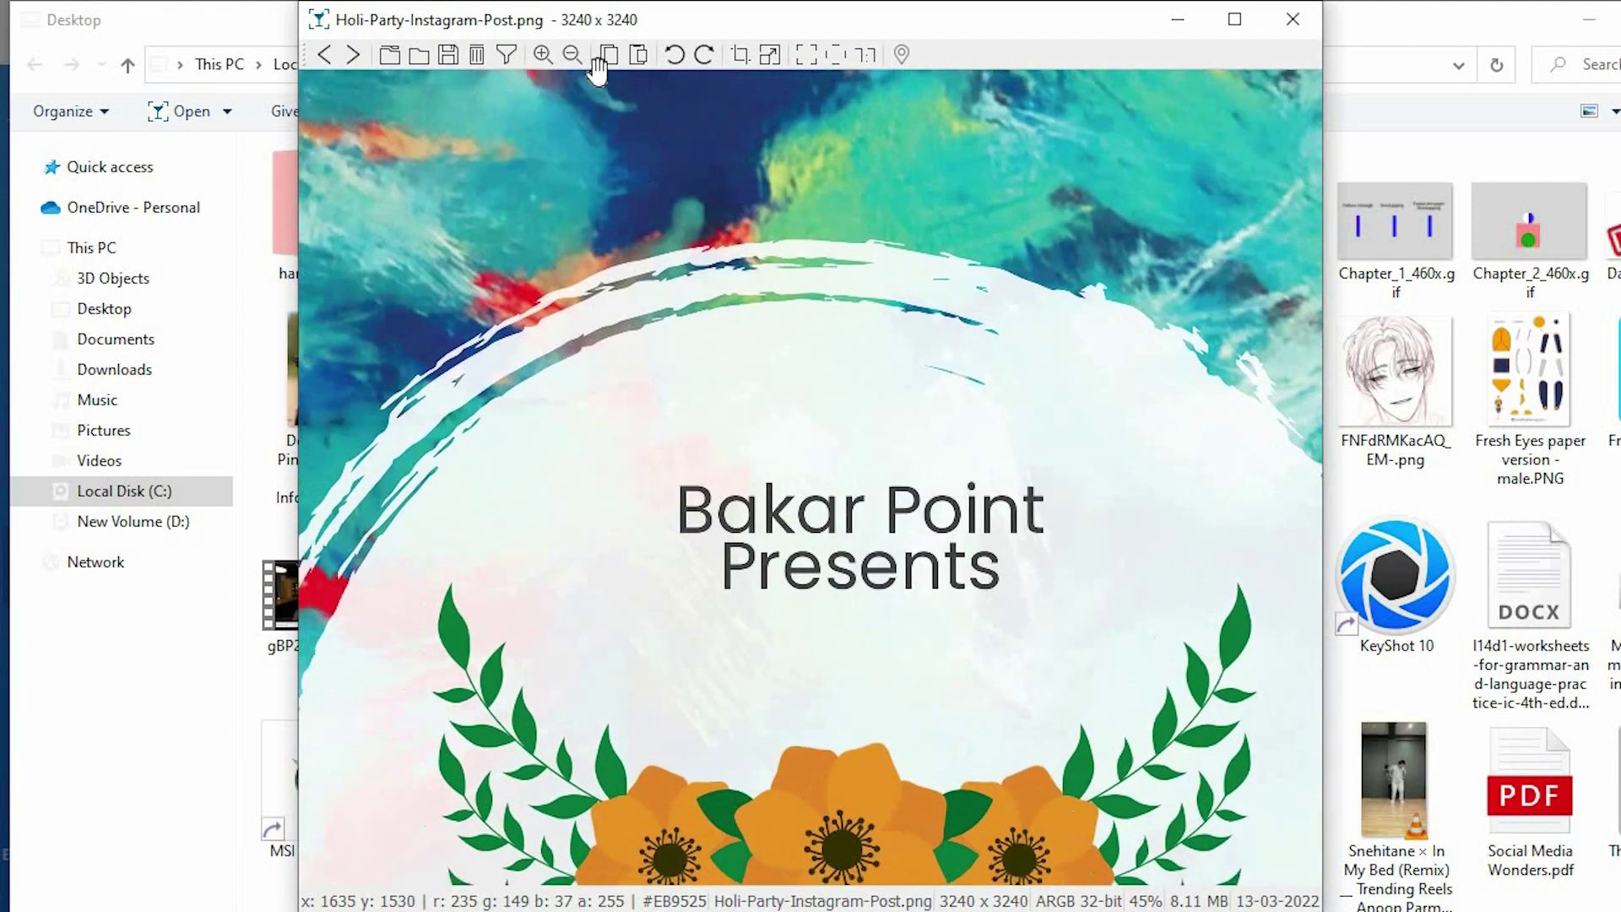
{"action": "scroll", "coordinate": [760, 507], "scroll_direction": "up", "scroll_amount": 1}
Zoom out twice to see the whole Holi Party post, then zoom back in once.
{"action": "left_click", "coordinate": [572, 56]}
{"action": "left_click", "coordinate": [572, 56]}
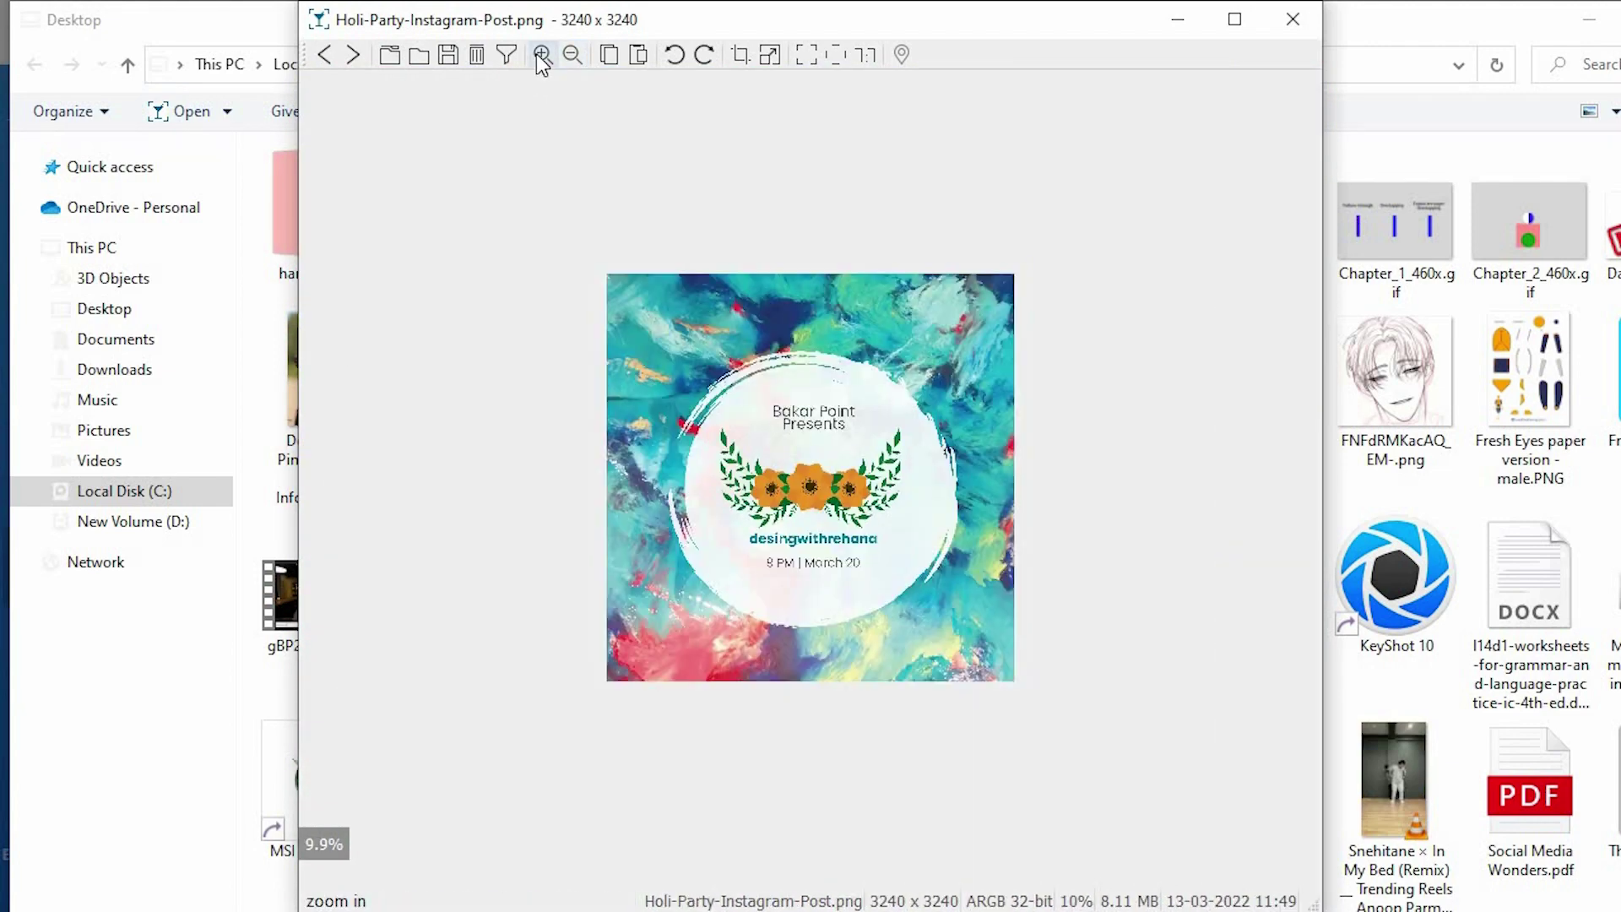
{"action": "left_click", "coordinate": [541, 56]}
{"action": "scroll", "coordinate": [815, 688], "scroll_direction": "up", "scroll_amount": 1}
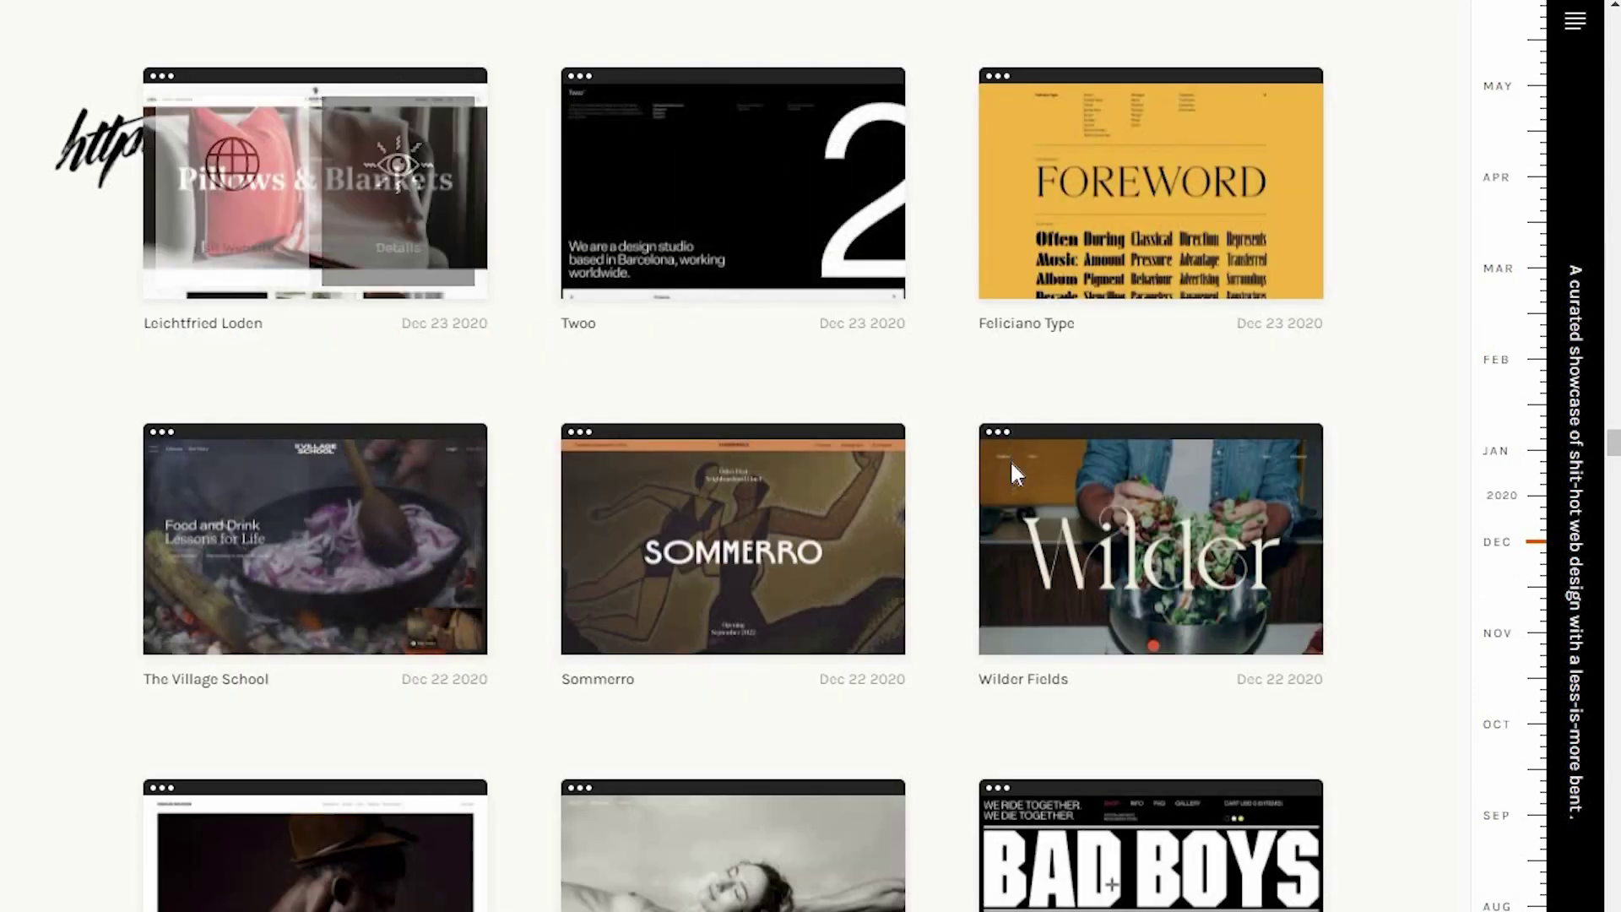
Scroll up and down the Httpster showcase grid of recent website designs.
{"action": "scroll", "coordinate": [1014, 475], "scroll_direction": "up", "scroll_amount": 15}
{"action": "scroll", "coordinate": [946, 456], "scroll_direction": "up", "scroll_amount": 20}
{"action": "scroll", "coordinate": [939, 455], "scroll_direction": "up", "scroll_amount": 20}
{"action": "scroll", "coordinate": [944, 464], "scroll_direction": "up", "scroll_amount": 20}
{"action": "scroll", "coordinate": [991, 789], "scroll_direction": "down", "scroll_amount": 8}
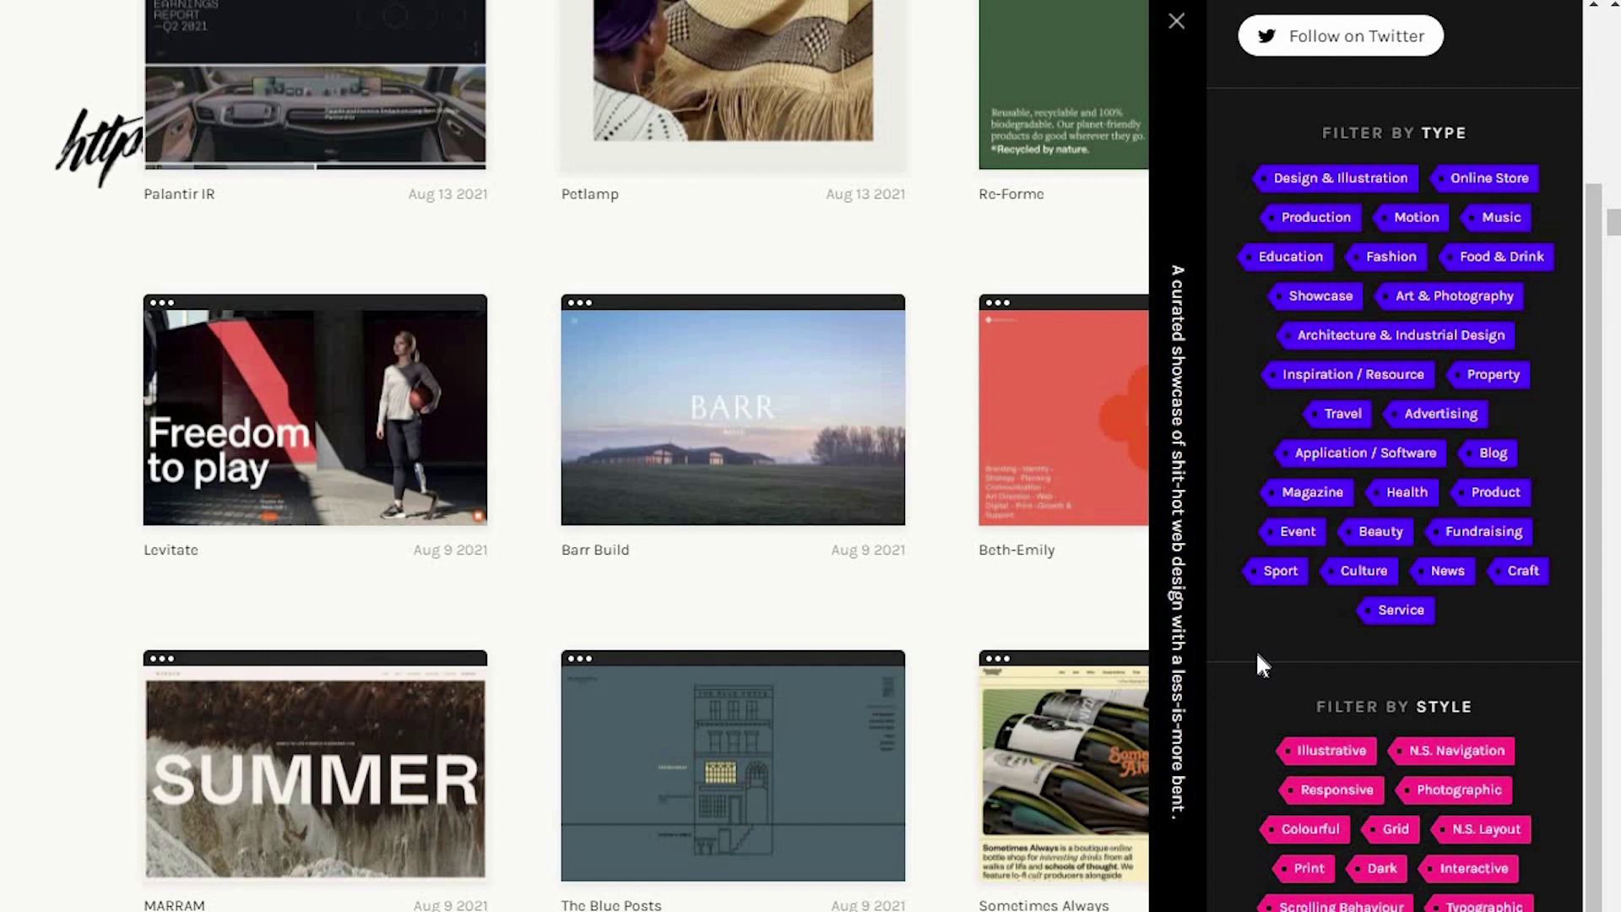
{"action": "scroll", "coordinate": [1424, 659], "scroll_direction": "down", "scroll_amount": 3}
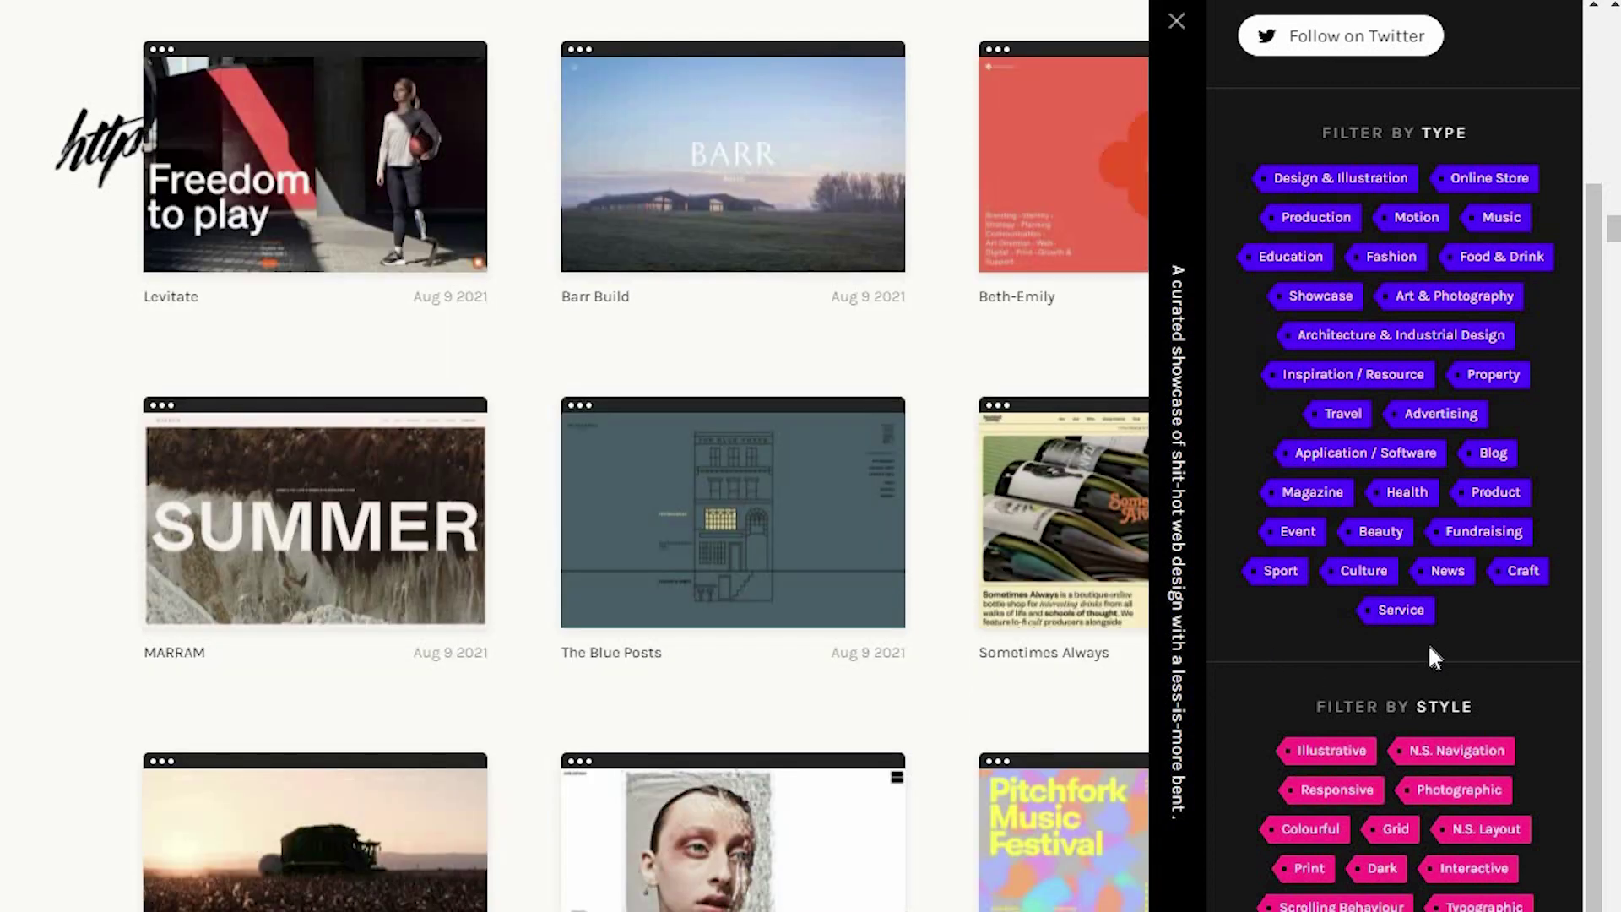